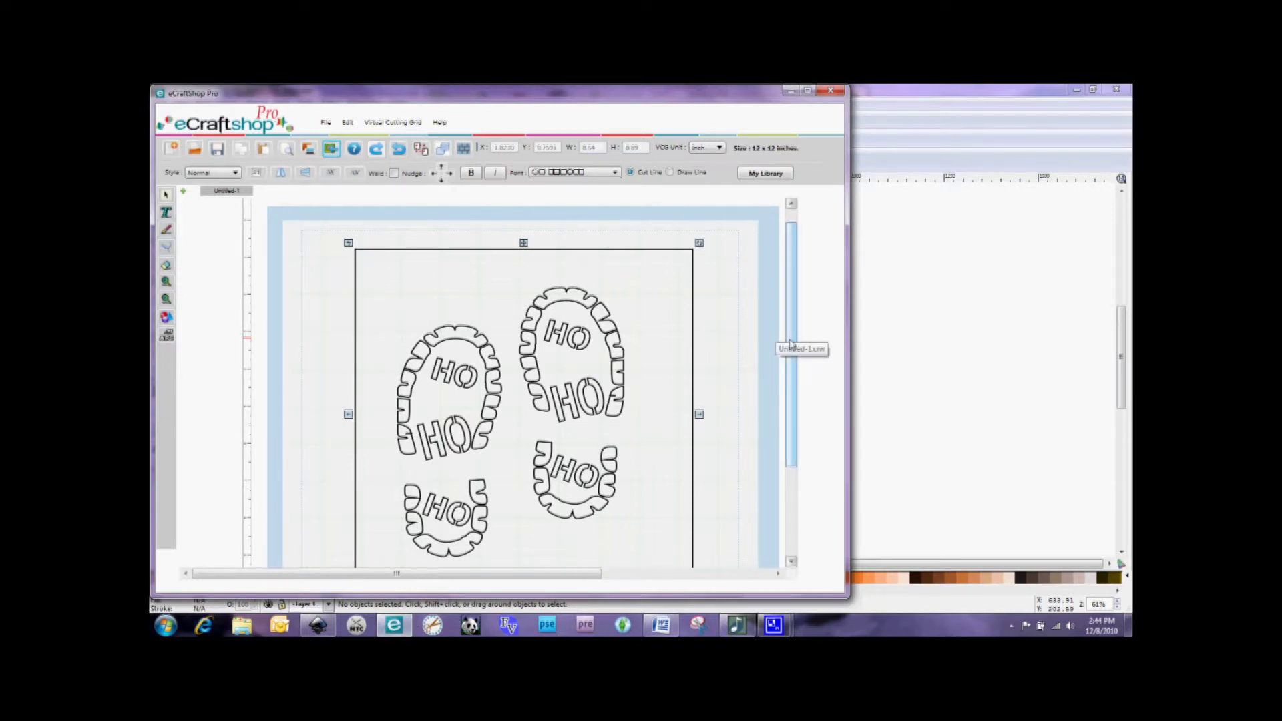
- Nudge the footprint group left on the mat so X goes from 1.8230 to 1.7920
{"action": "mouse_move", "coordinate": [790, 344]}
{"action": "left_mouse_down"}
{"action": "mouse_move", "coordinate": [794, 329]}
{"action": "mouse_move", "coordinate": [793, 398]}
{"action": "mouse_move", "coordinate": [795, 356]}
{"action": "left_mouse_up"}
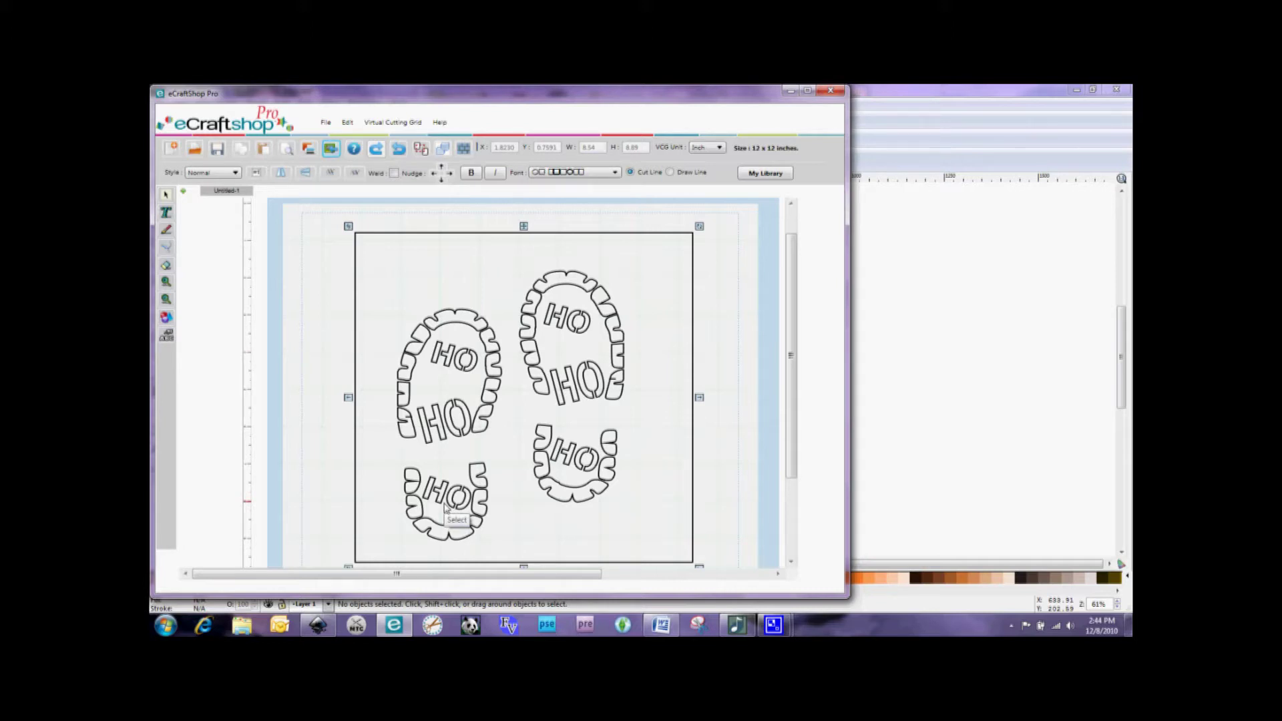
{"action": "mouse_move", "coordinate": [525, 227]}
{"action": "left_mouse_down"}
{"action": "mouse_move", "coordinate": [516, 235]}
{"action": "mouse_move", "coordinate": [549, 223]}
{"action": "mouse_move", "coordinate": [516, 228]}
{"action": "left_mouse_up"}
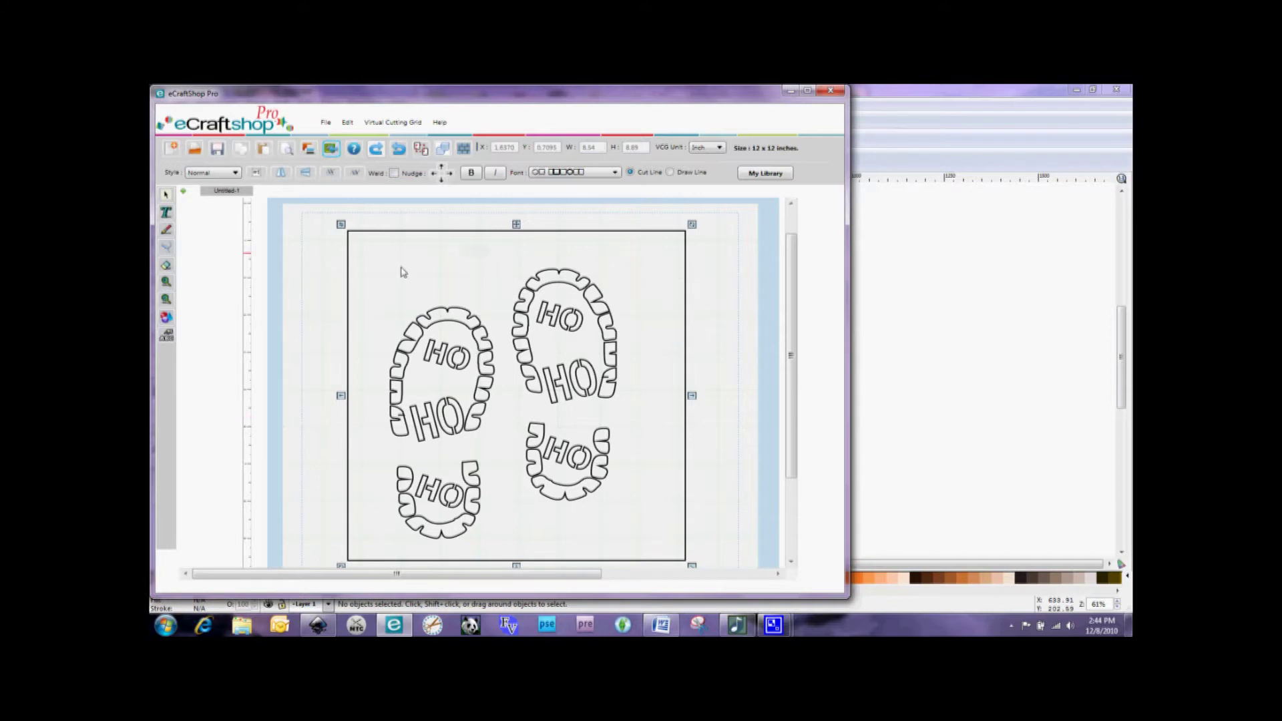
- In Inkscape, inspect the red background rectangle, several footprint toe pieces and the HO lettering path
{"action": "left_click", "coordinate": [1046, 248]}
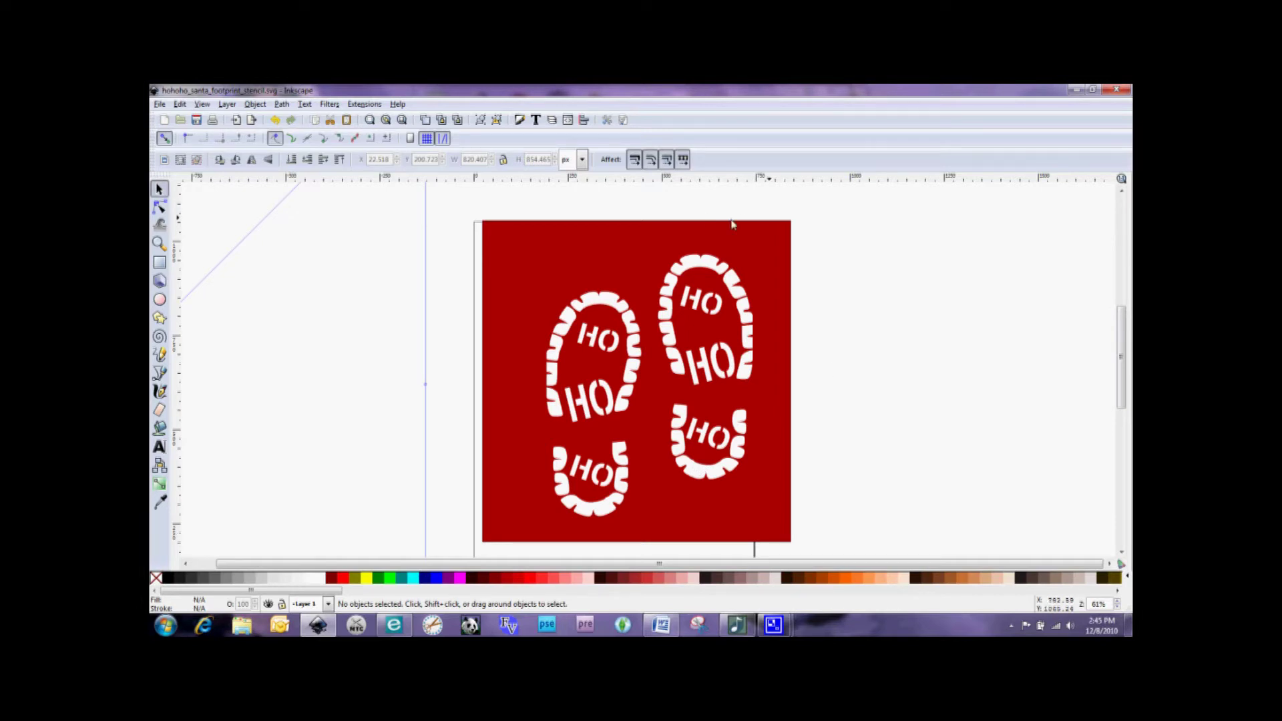
{"action": "left_click", "coordinate": [685, 226]}
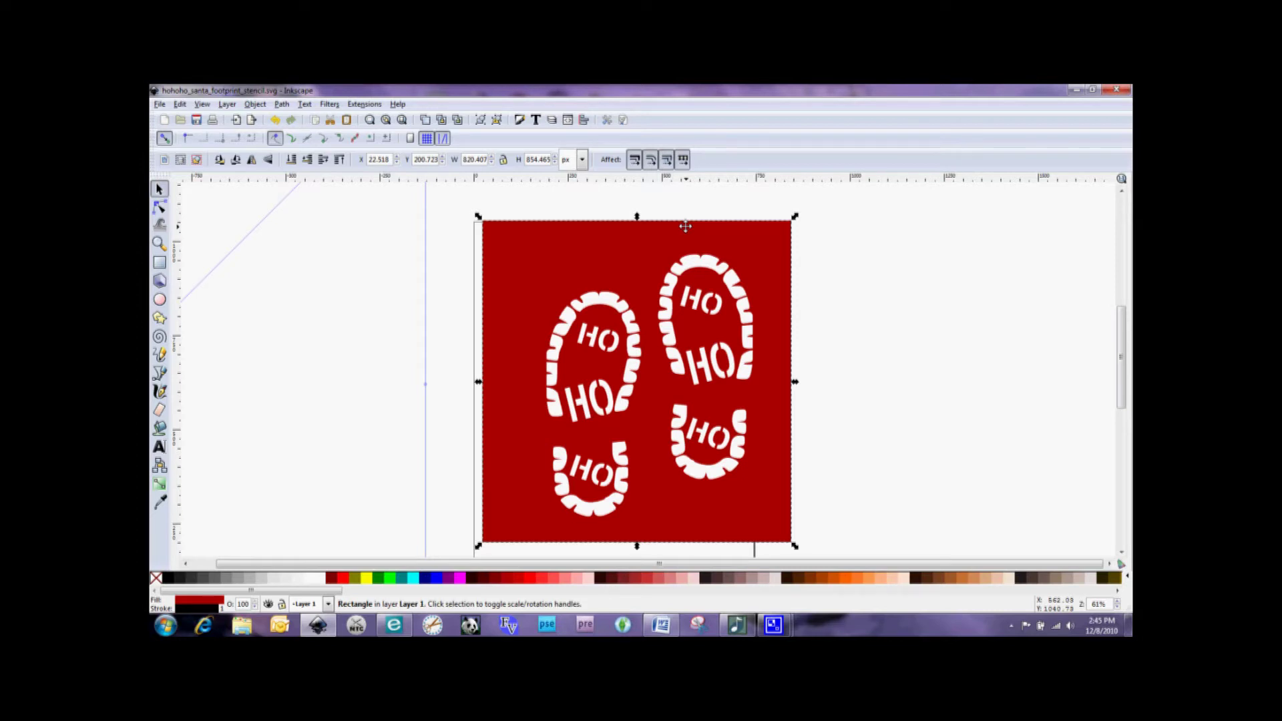
{"action": "left_click", "coordinate": [694, 262]}
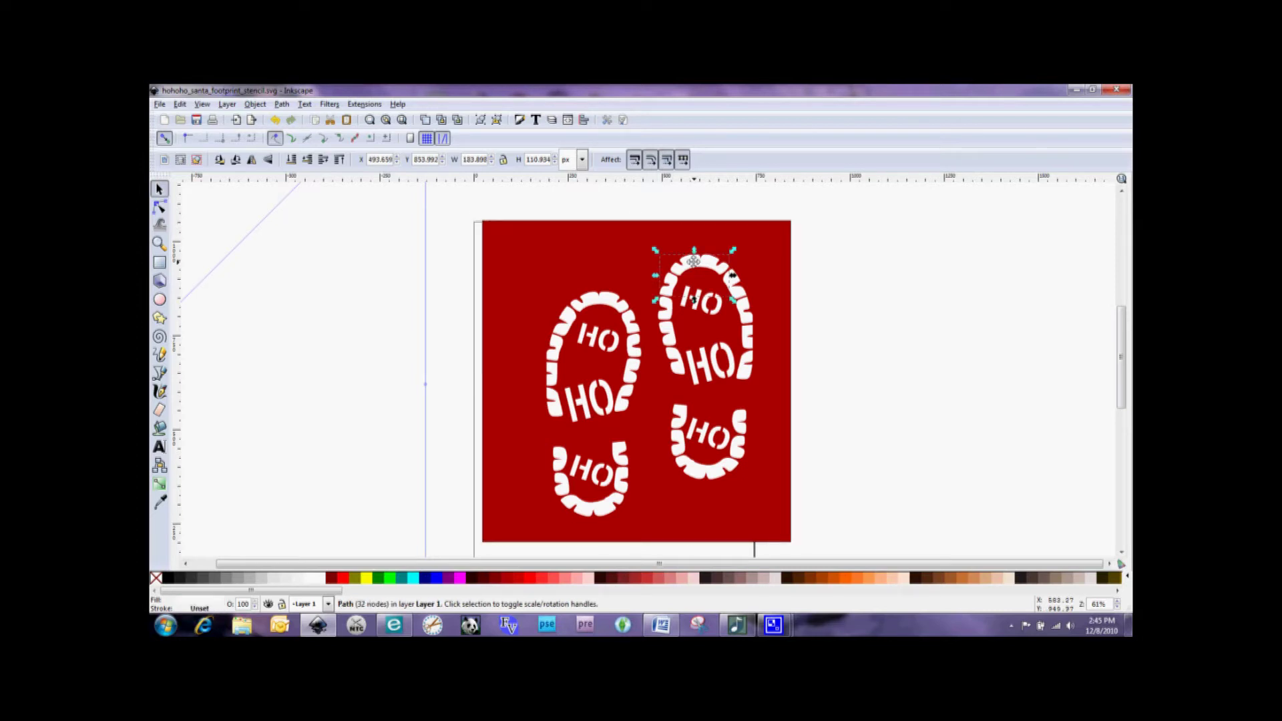
{"action": "left_click", "coordinate": [667, 328]}
{"action": "left_click", "coordinate": [666, 304]}
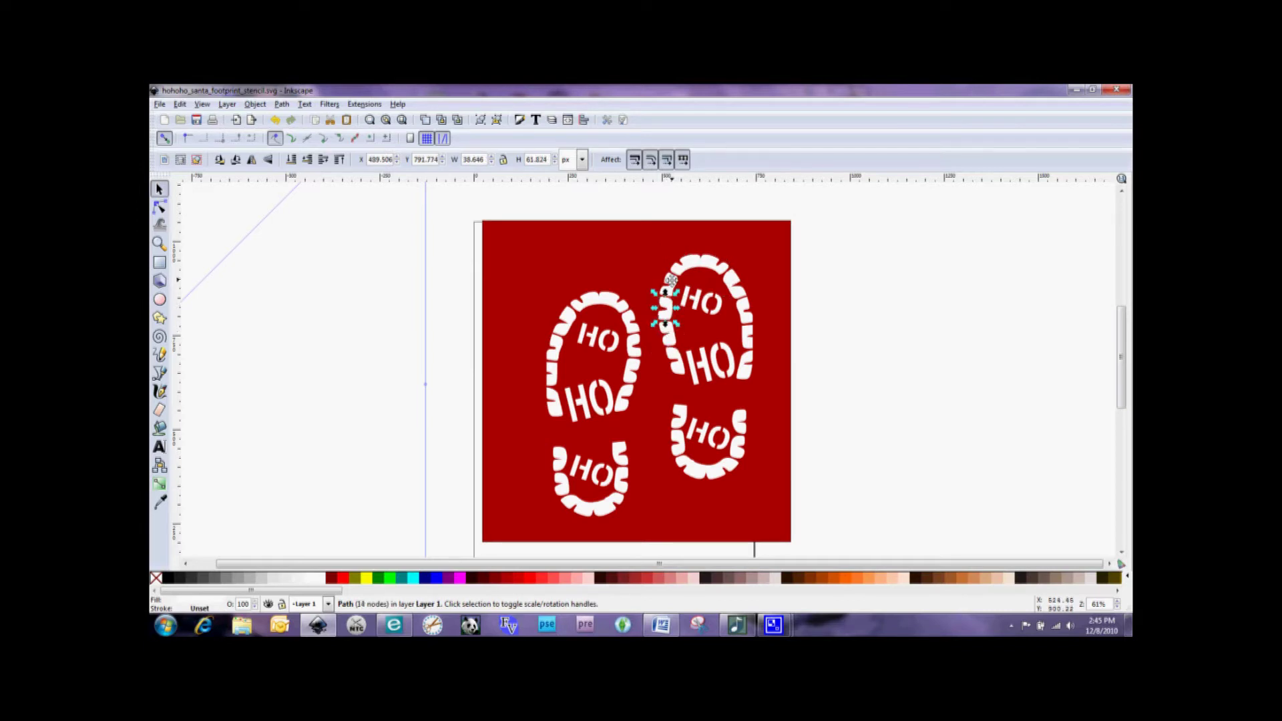
{"action": "left_click", "coordinate": [742, 295]}
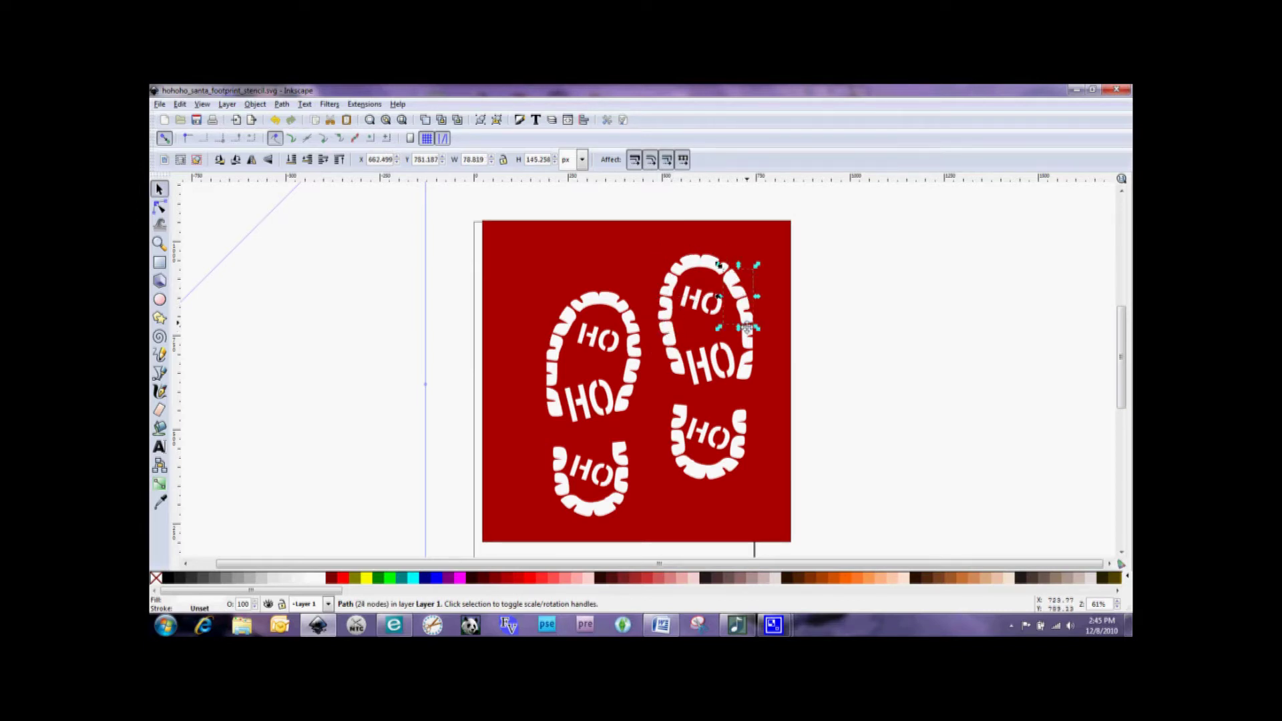
{"action": "left_click", "coordinate": [747, 337]}
{"action": "left_click", "coordinate": [747, 372]}
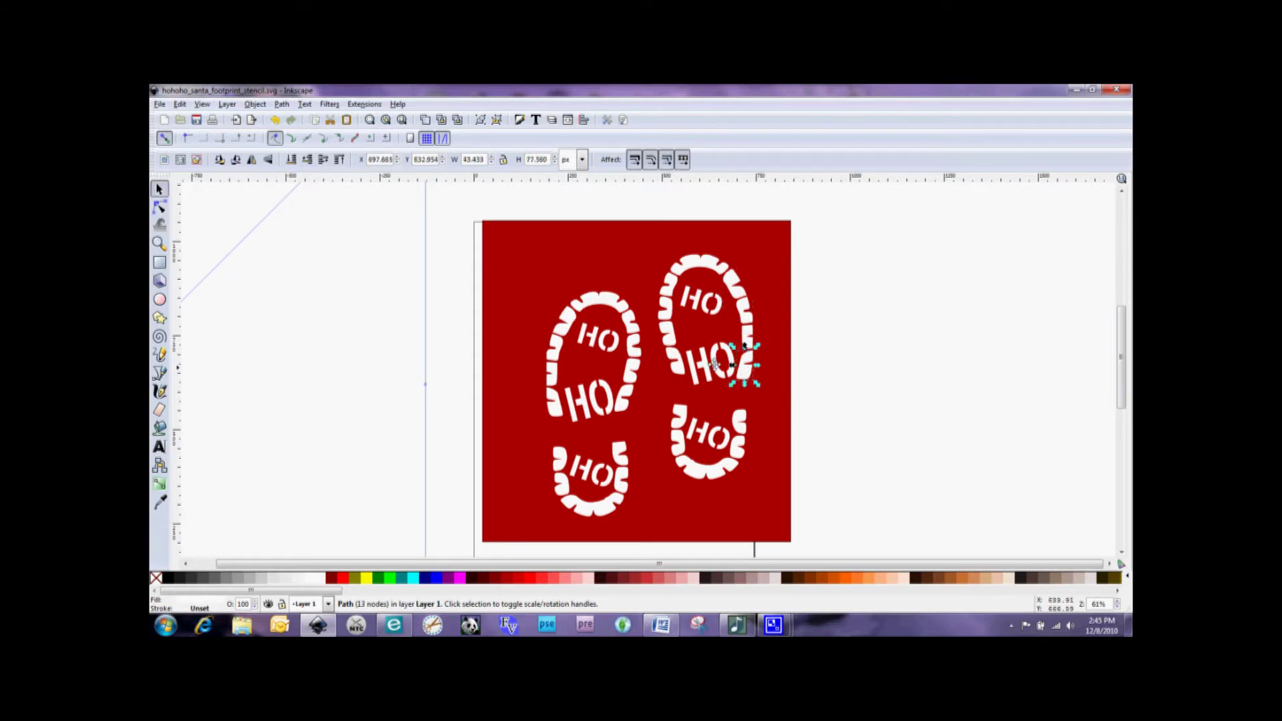
{"action": "left_click", "coordinate": [711, 364]}
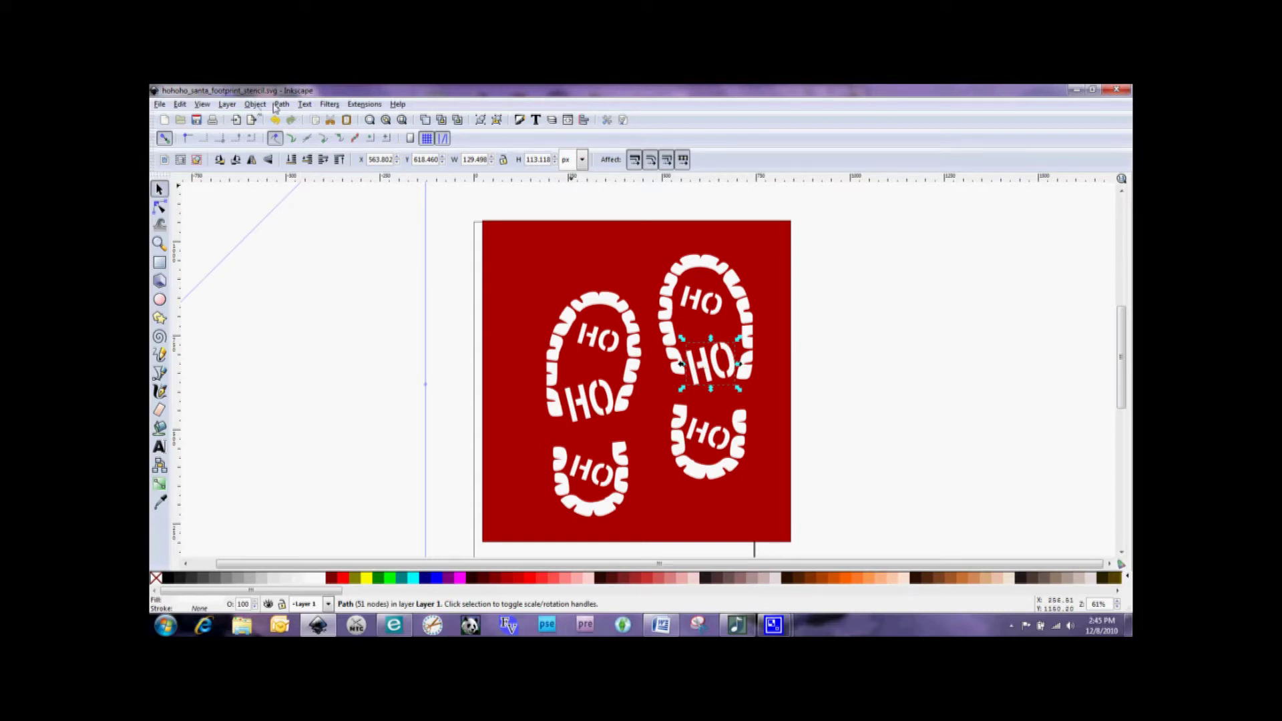
{"action": "left_click", "coordinate": [256, 105]}
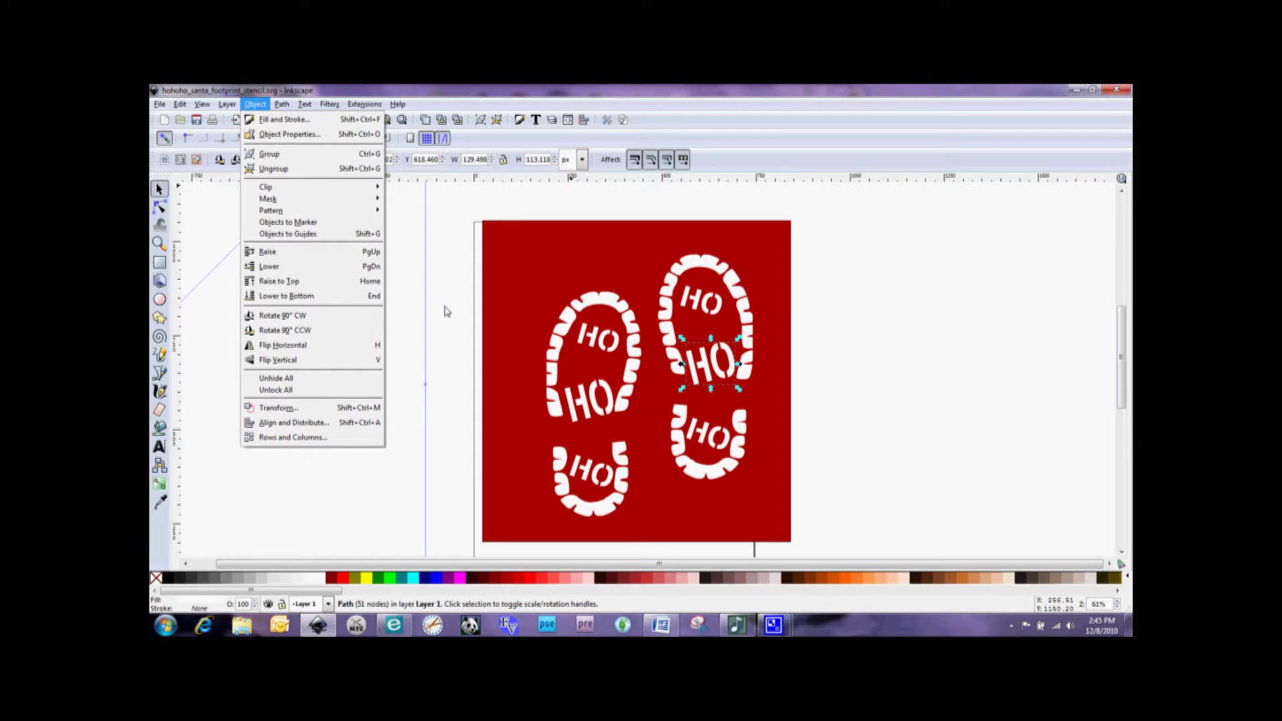
{"action": "left_click", "coordinate": [508, 231]}
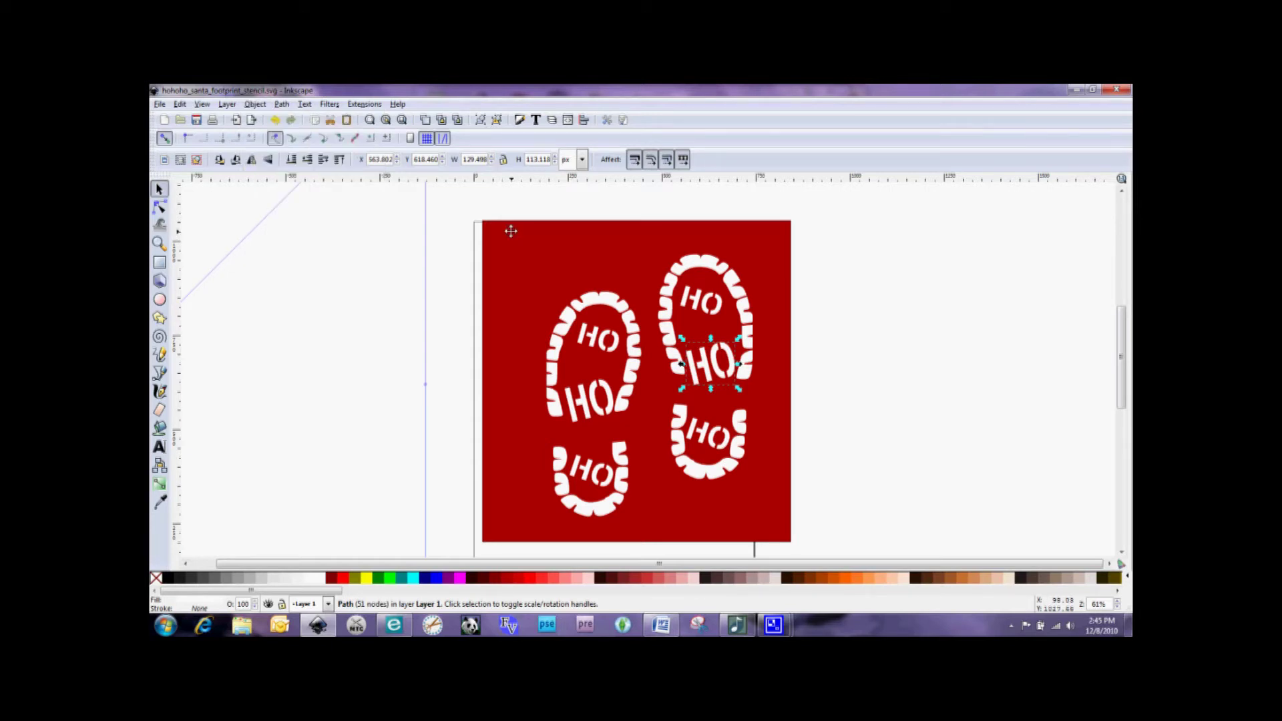
{"action": "key", "text": "Escape"}
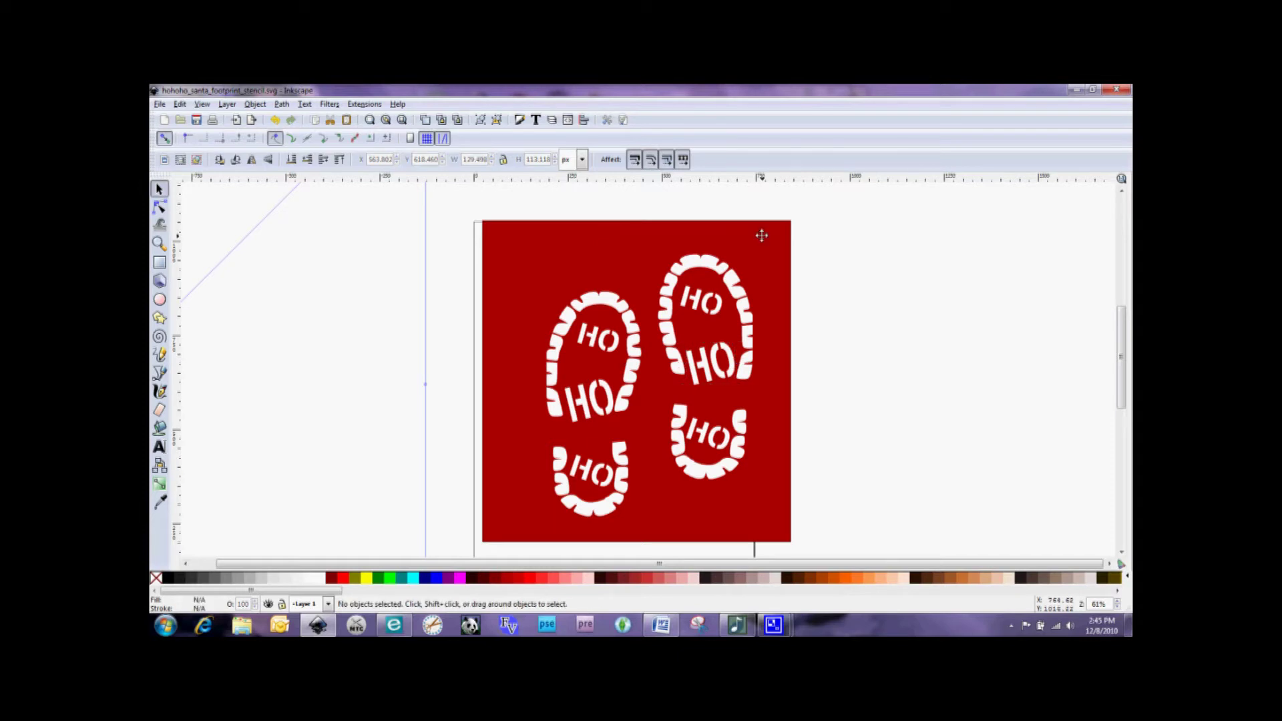
- Select the red background rectangle and delete it, leaving only the footprint pieces
{"action": "left_click", "coordinate": [762, 236]}
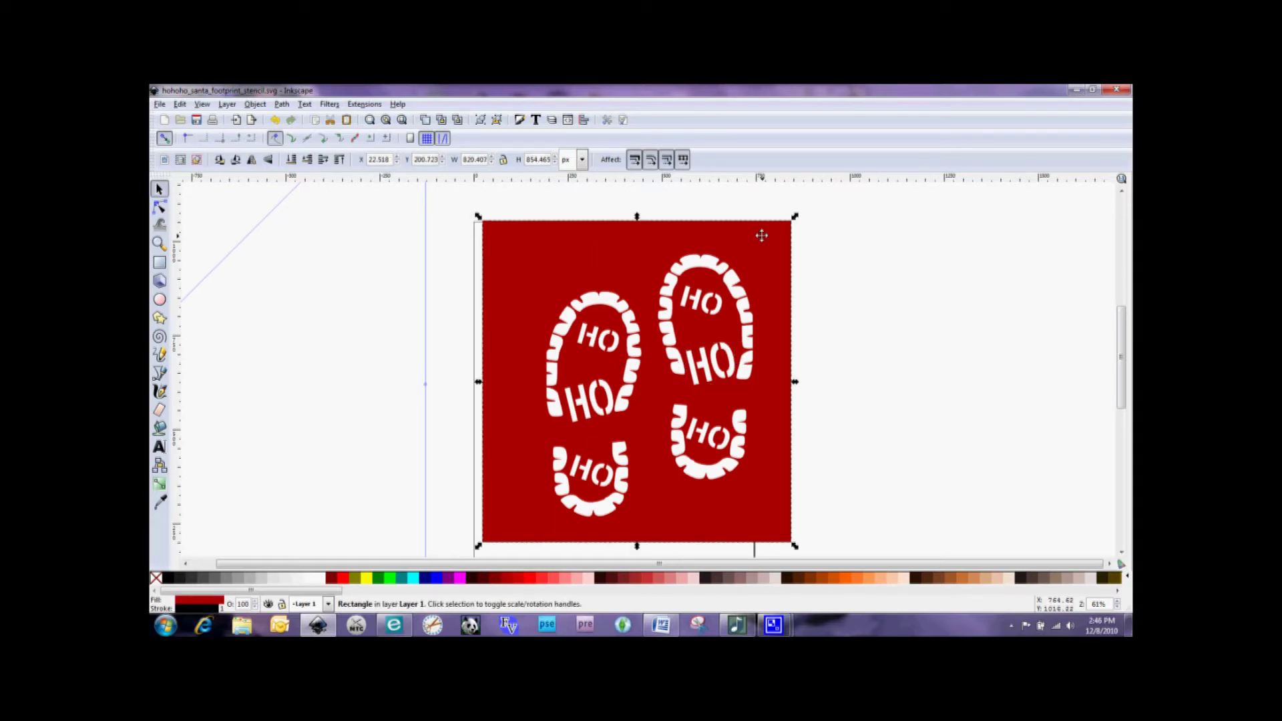
{"action": "key", "text": "Delete"}
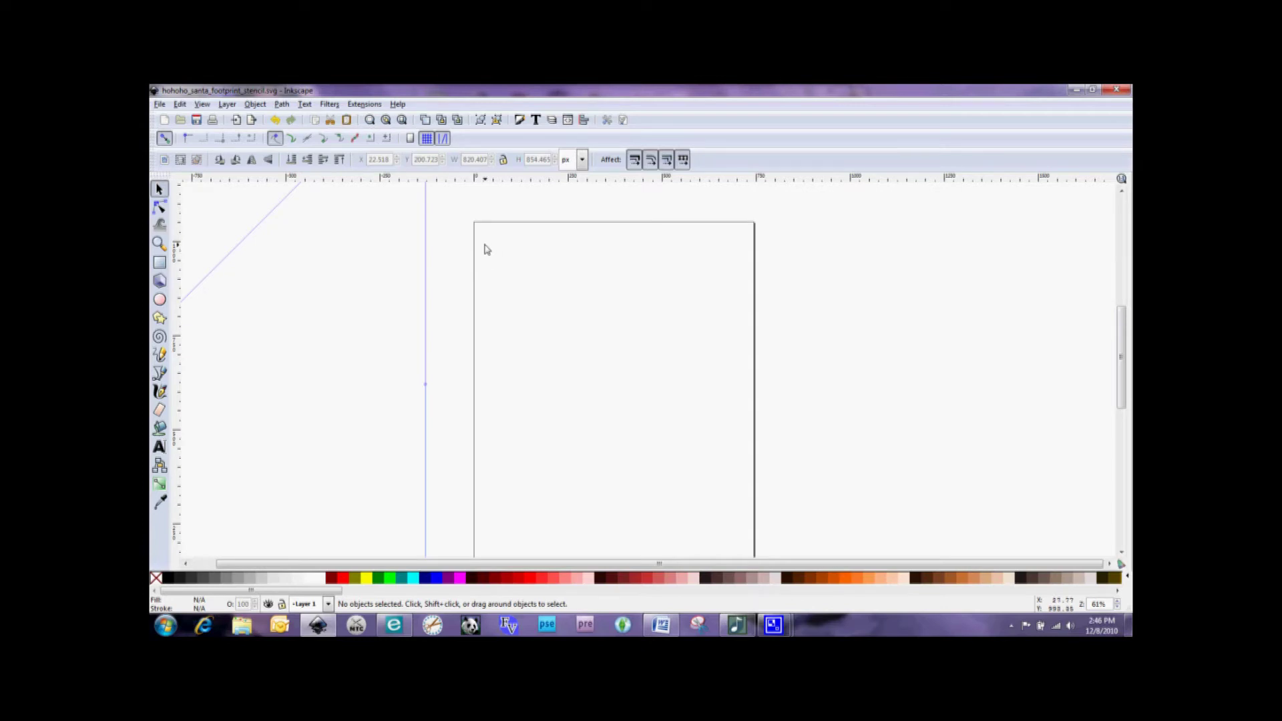
- Fill all 30 footprint paths cyan (R set to 38) in Fill and Stroke, then deselect
{"action": "left_click_drag", "start_coordinate": [485, 245], "coordinate": [906, 567]}
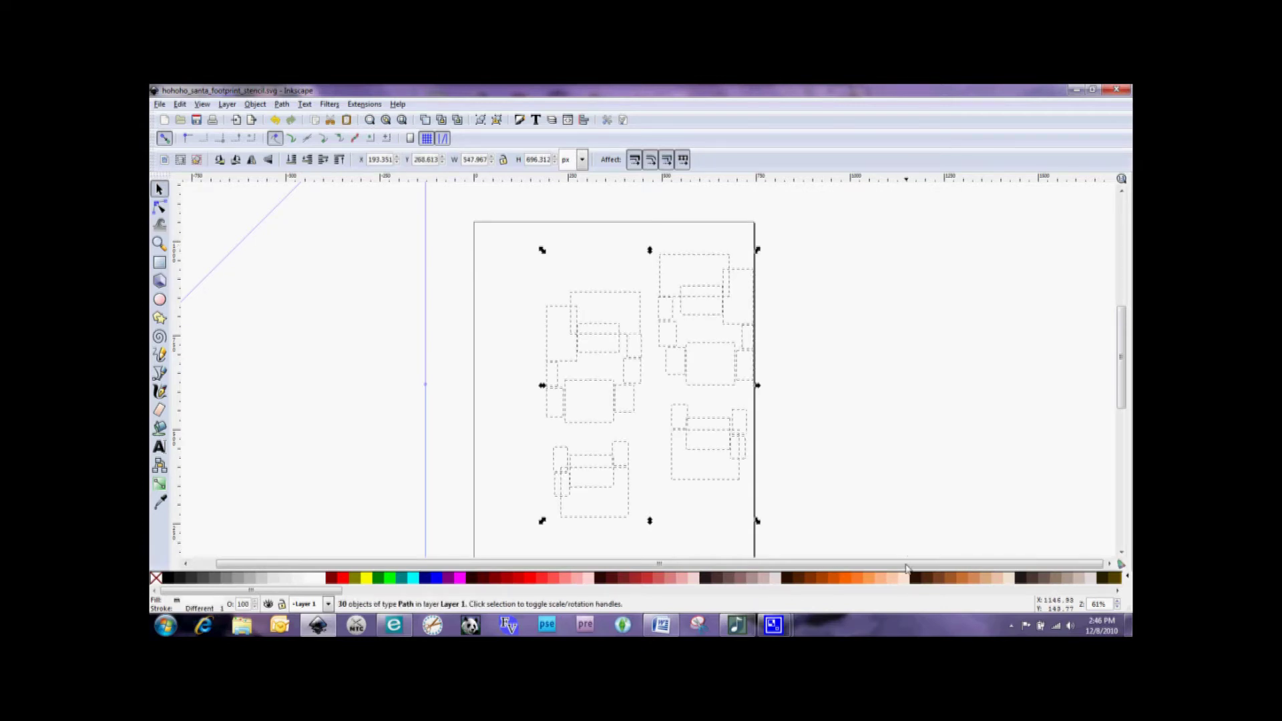
{"action": "left_click", "coordinate": [522, 121]}
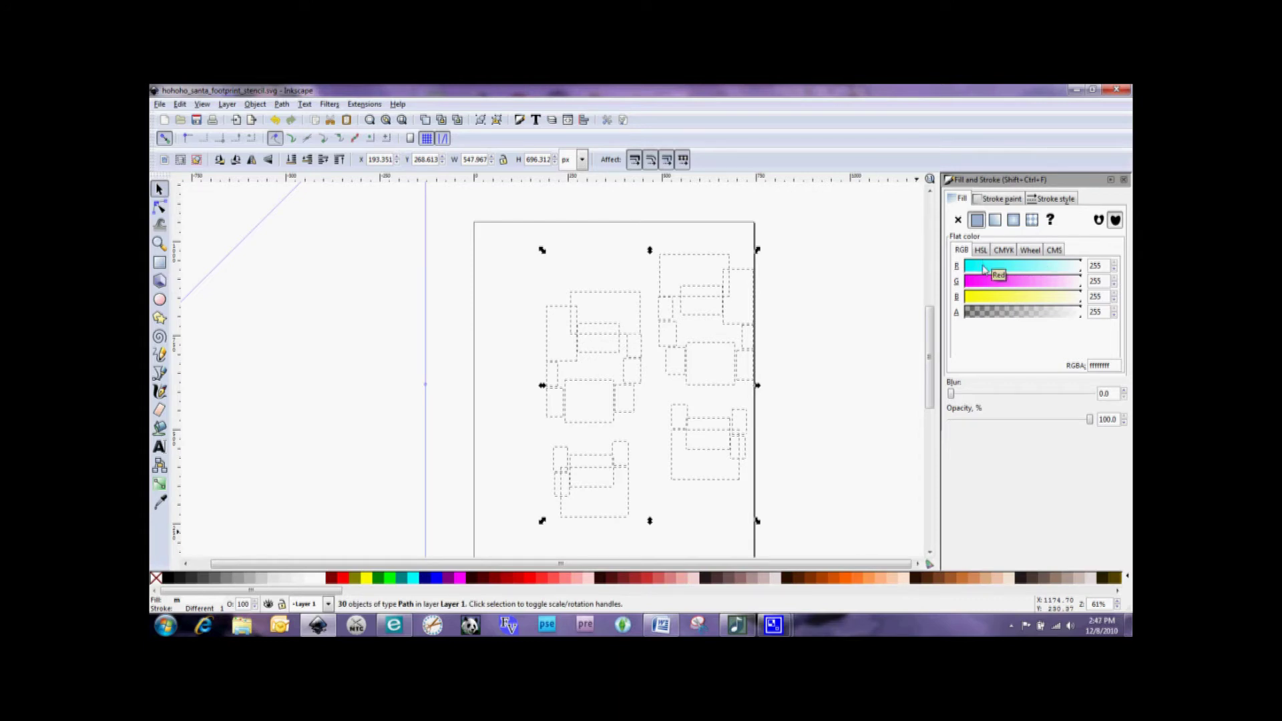
{"action": "left_click", "coordinate": [983, 268]}
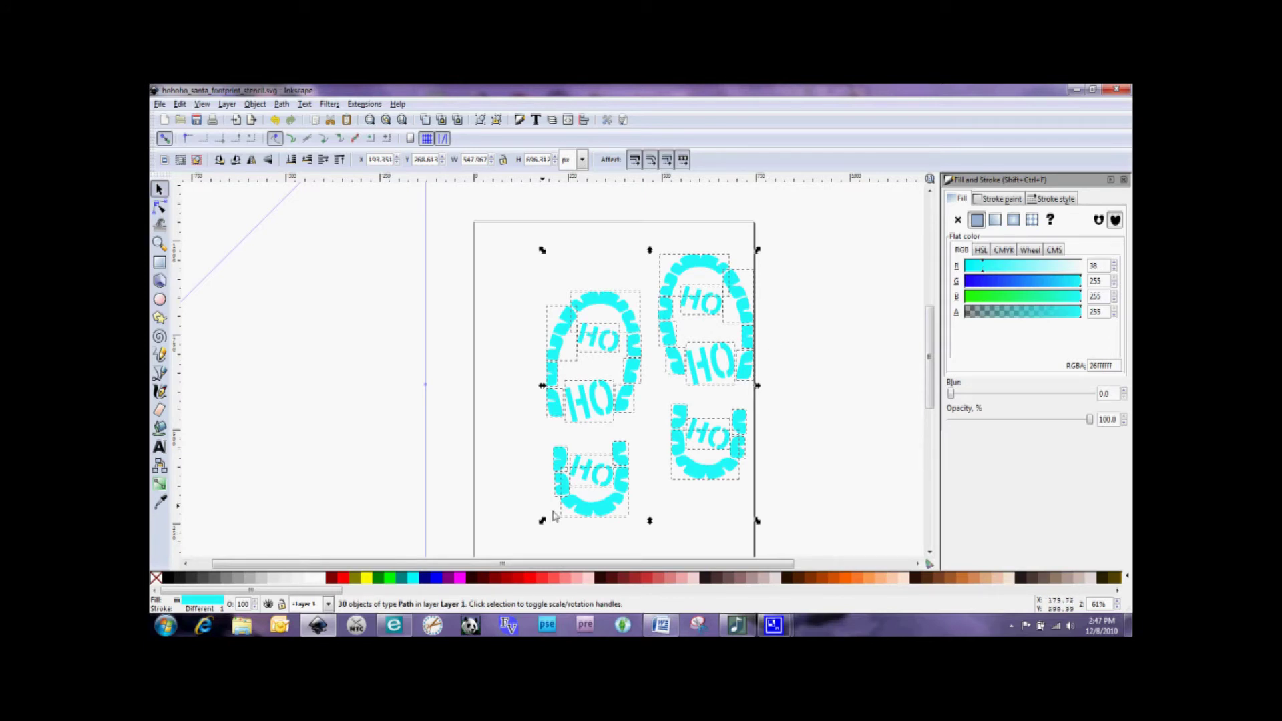
{"action": "left_click", "coordinate": [802, 353]}
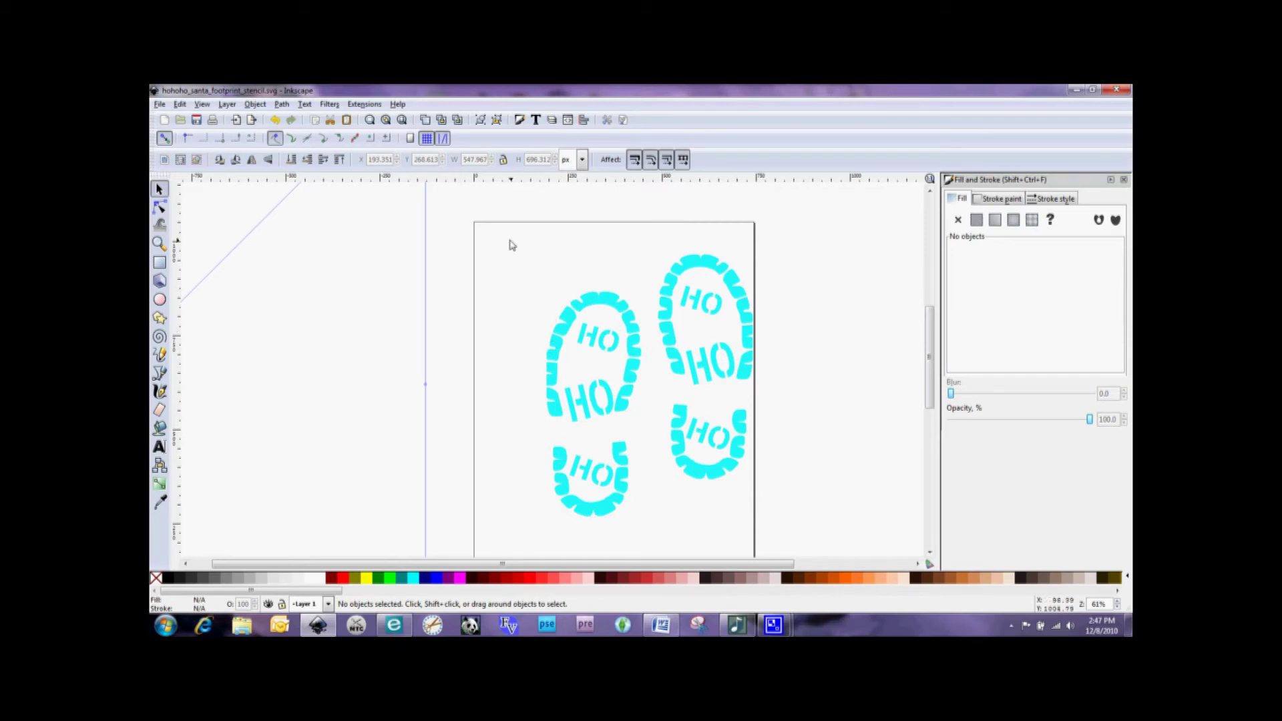
- Save the stencil as a new SVG named 'hohoho santa footprint REDONE'
{"action": "left_click_drag", "start_coordinate": [502, 235], "coordinate": [788, 527]}
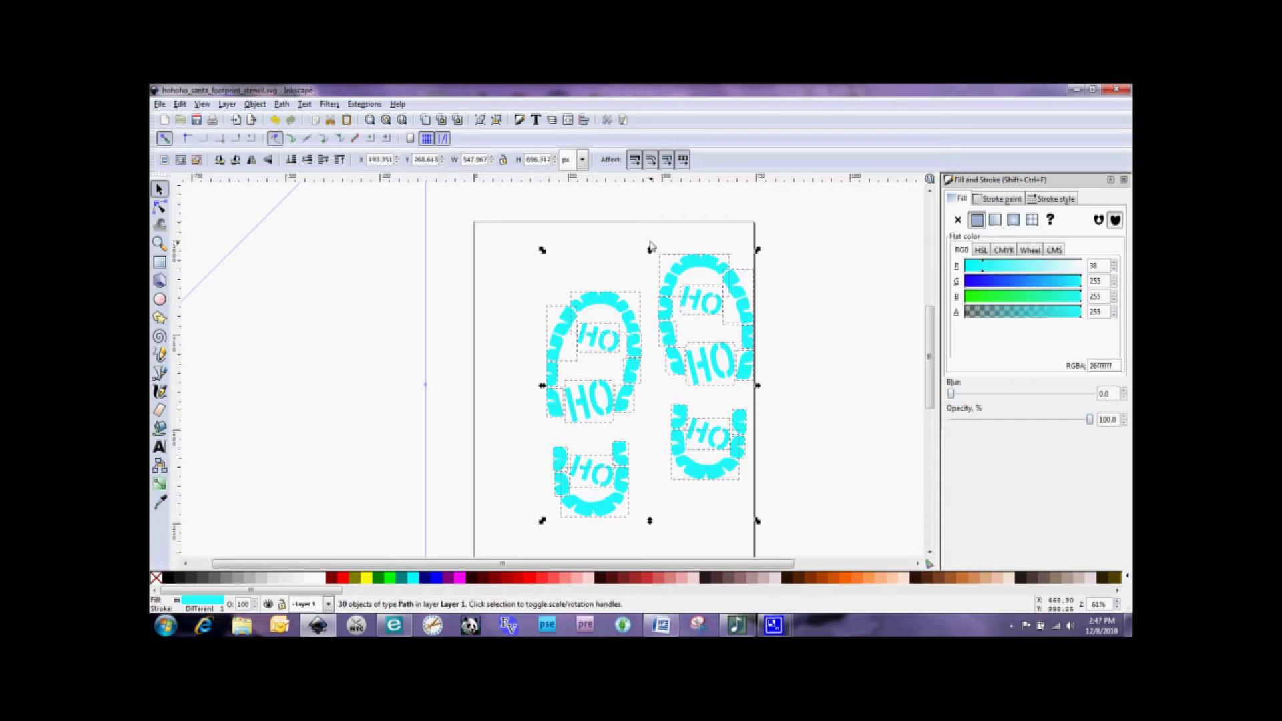
{"action": "left_click", "coordinate": [160, 105]}
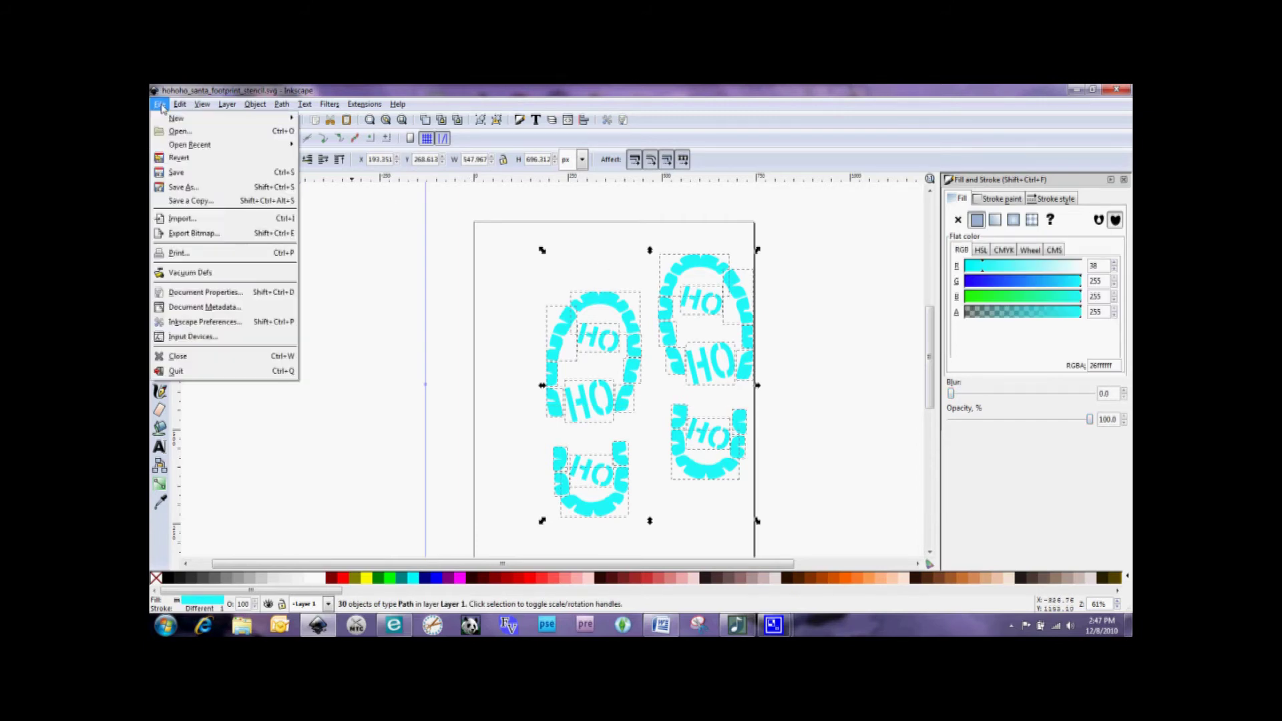
{"action": "left_click", "coordinate": [181, 190]}
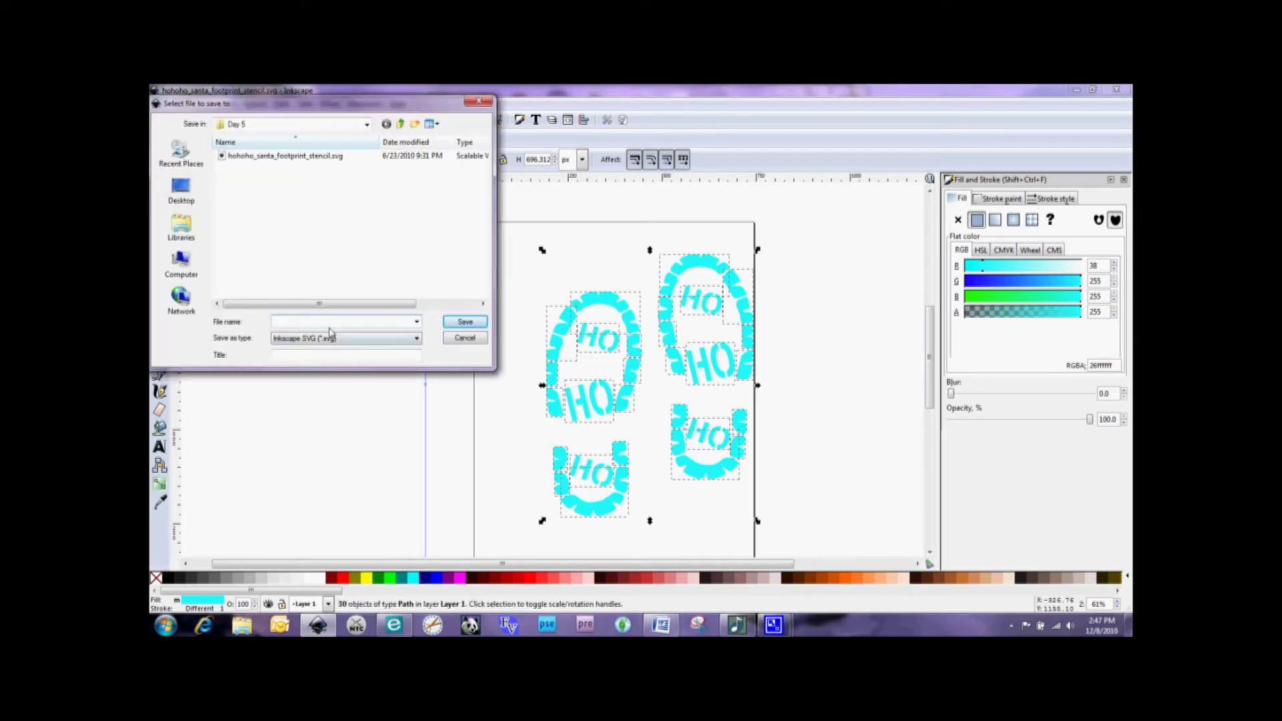
{"action": "type", "text": "hohoh"}
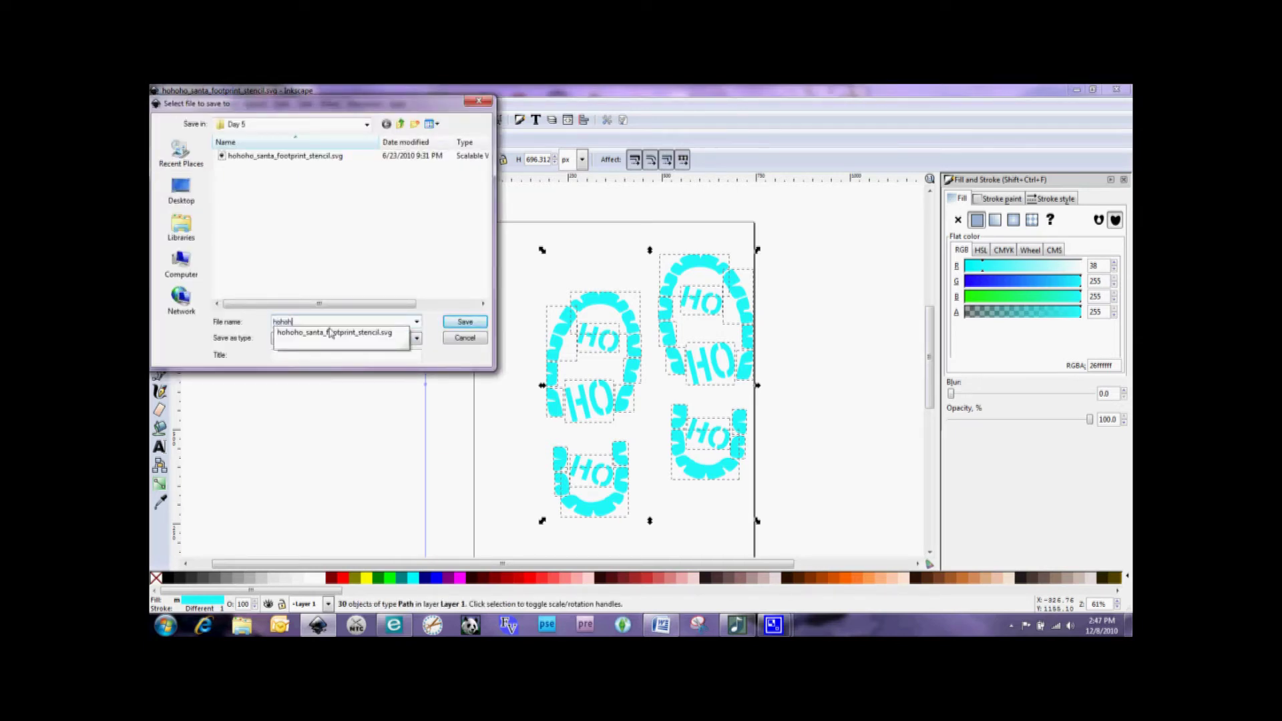
{"action": "type", "text": "o santa f"}
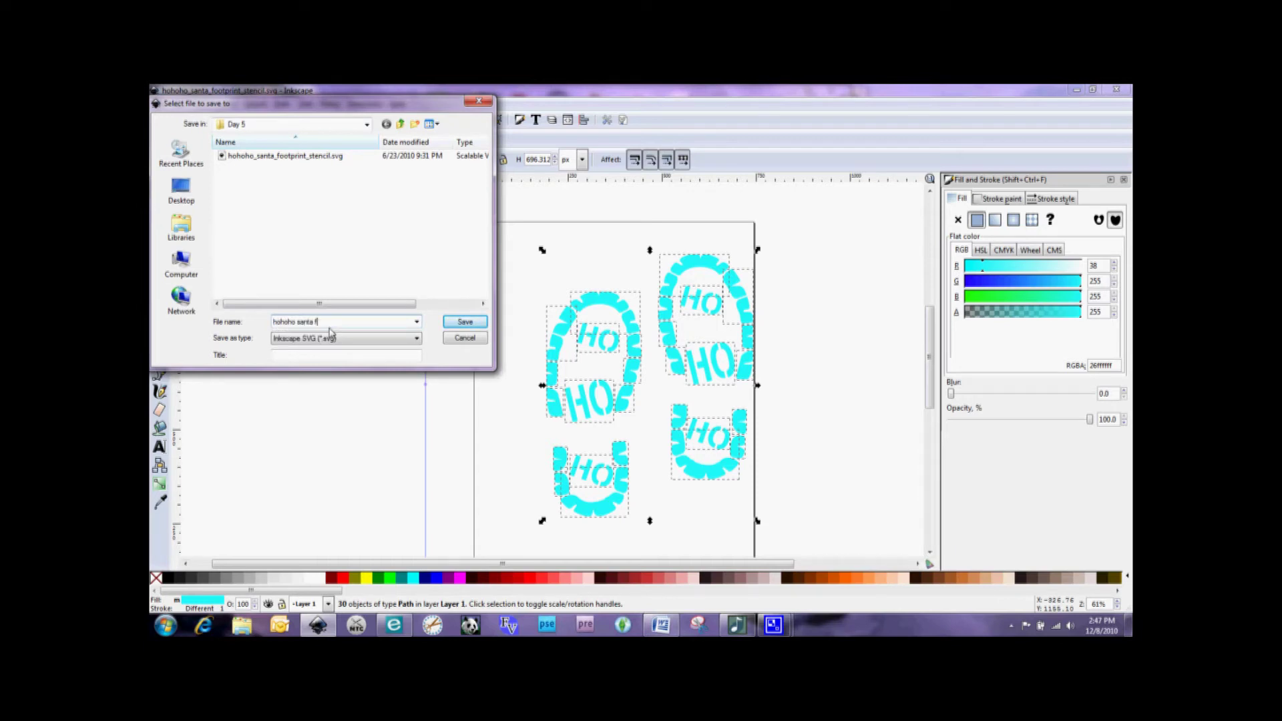
{"action": "type", "text": "ootprint REDONE"}
{"action": "left_click", "coordinate": [452, 326]}
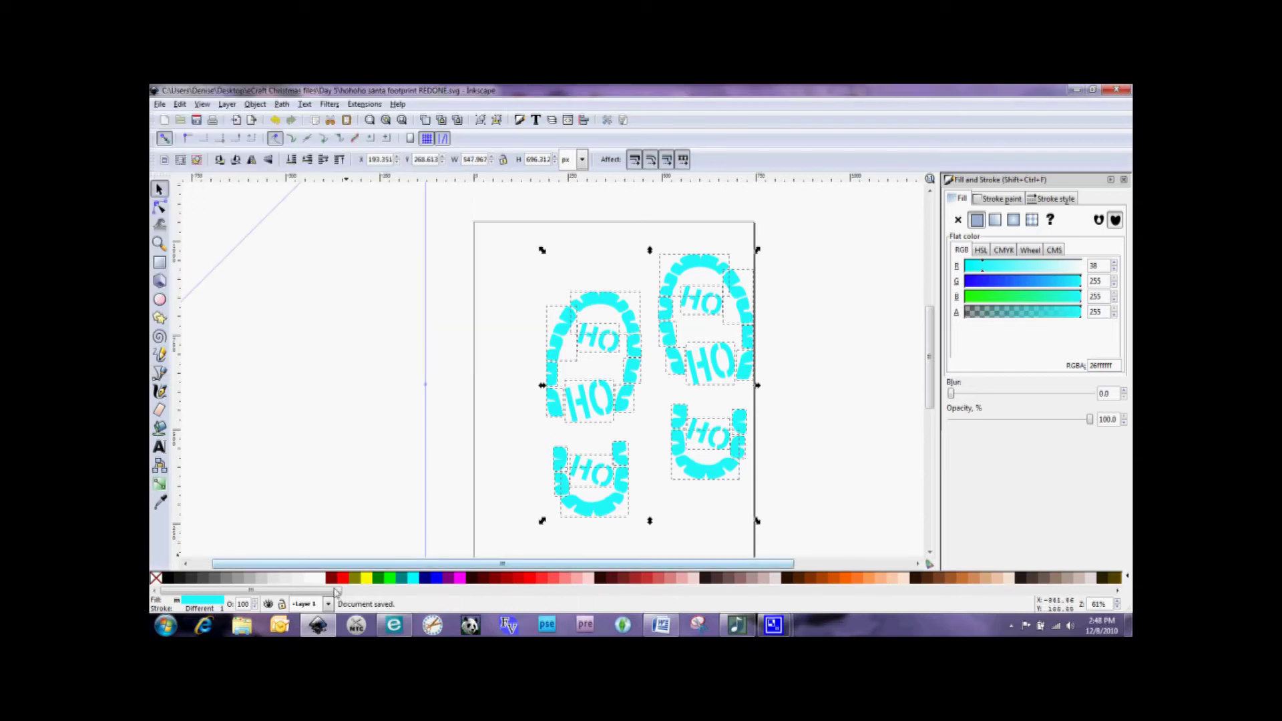
- In eCraftShop Pro, start a new project with the default mat and import the REDONE footprint SVG
{"action": "left_click", "coordinate": [390, 628]}
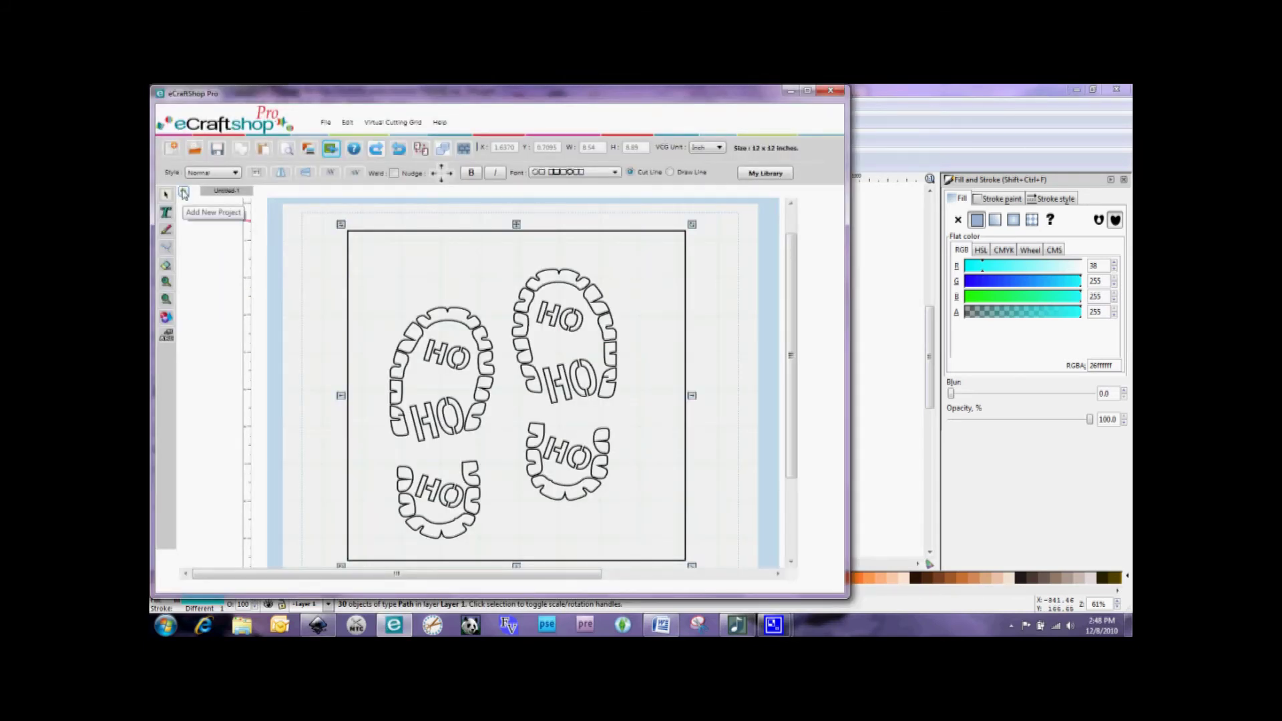
{"action": "left_click", "coordinate": [183, 194]}
{"action": "left_click", "coordinate": [464, 356]}
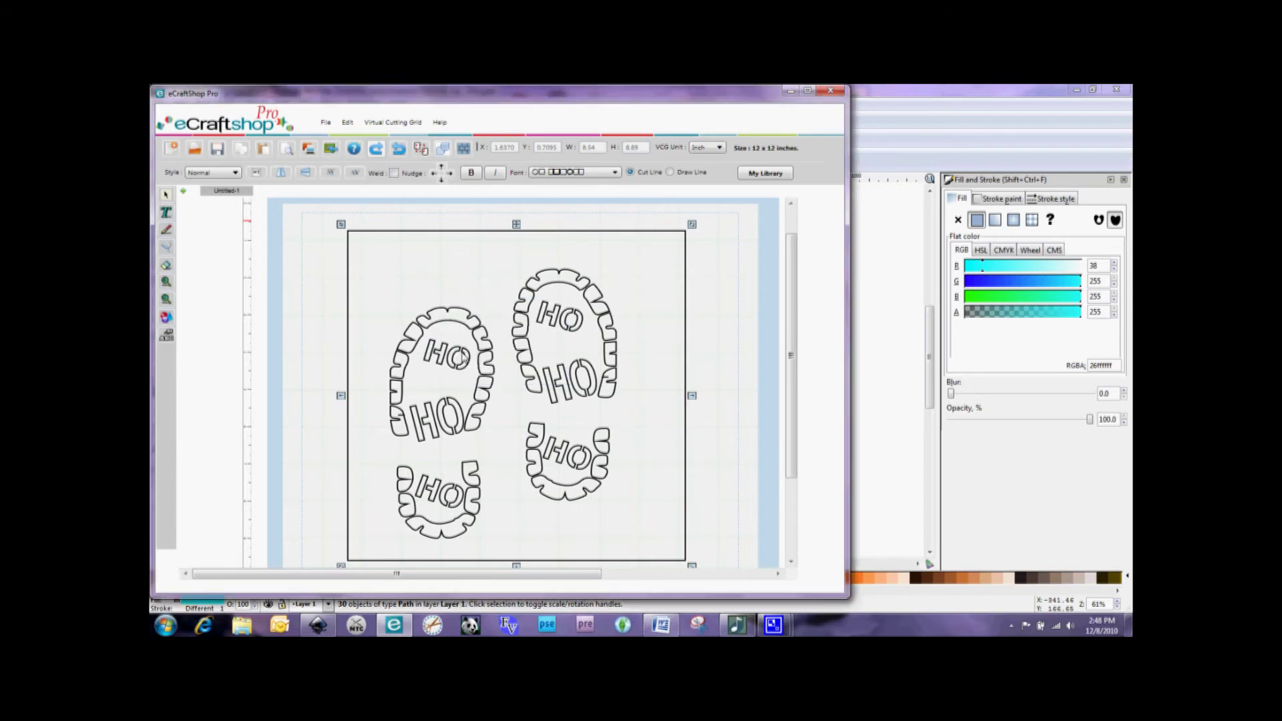
{"action": "left_click", "coordinate": [330, 151]}
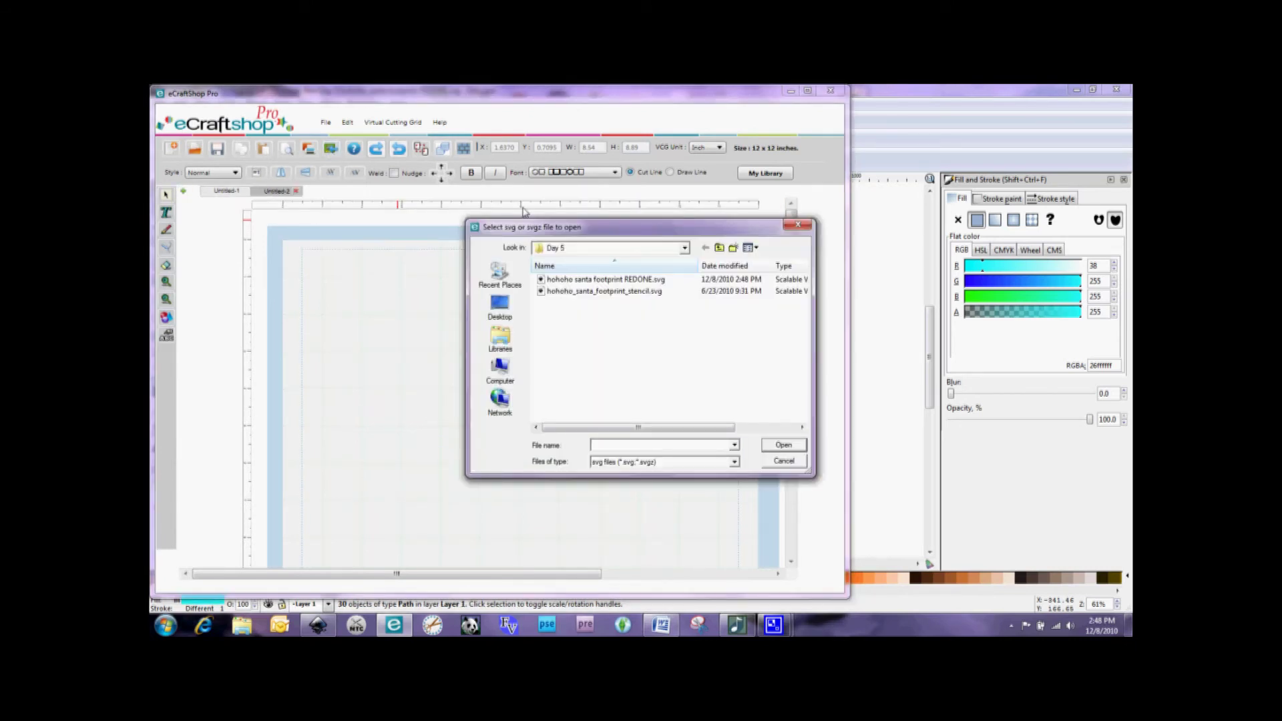
{"action": "double_click", "coordinate": [615, 282]}
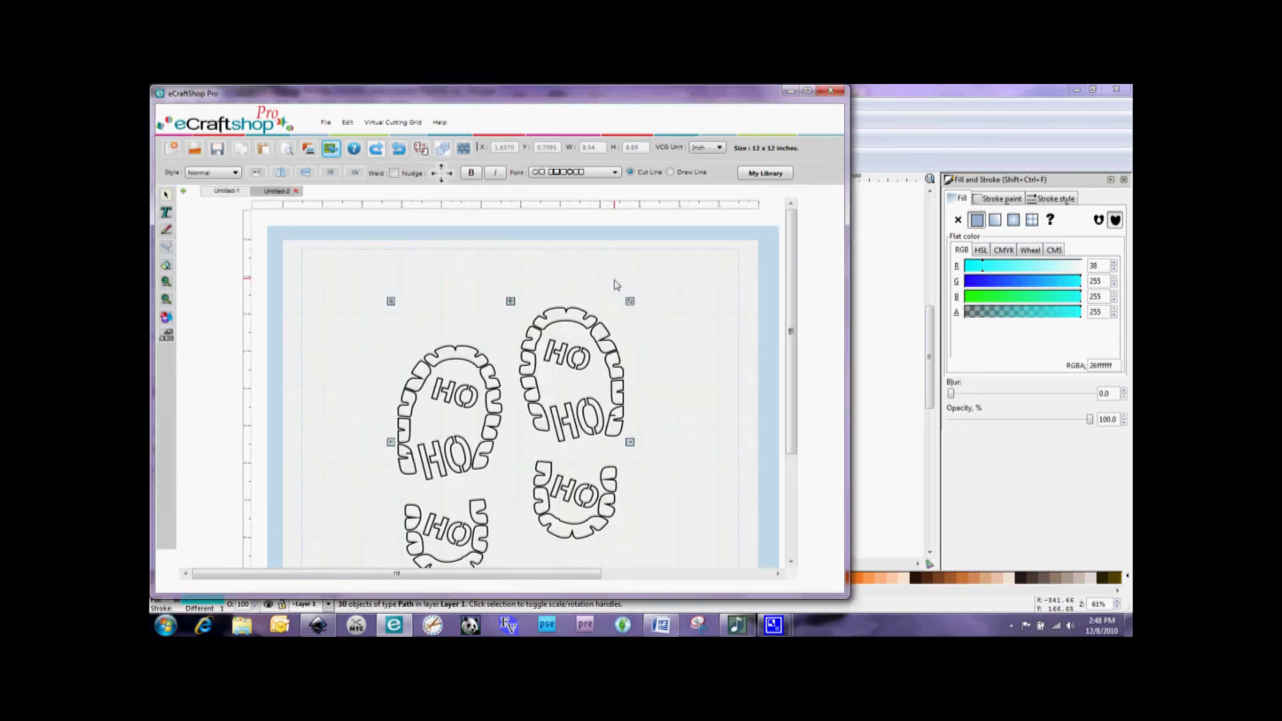
- Move the imported footprints up and slightly left on the cutting mat
{"action": "left_click_drag", "start_coordinate": [511, 304], "coordinate": [508, 286]}
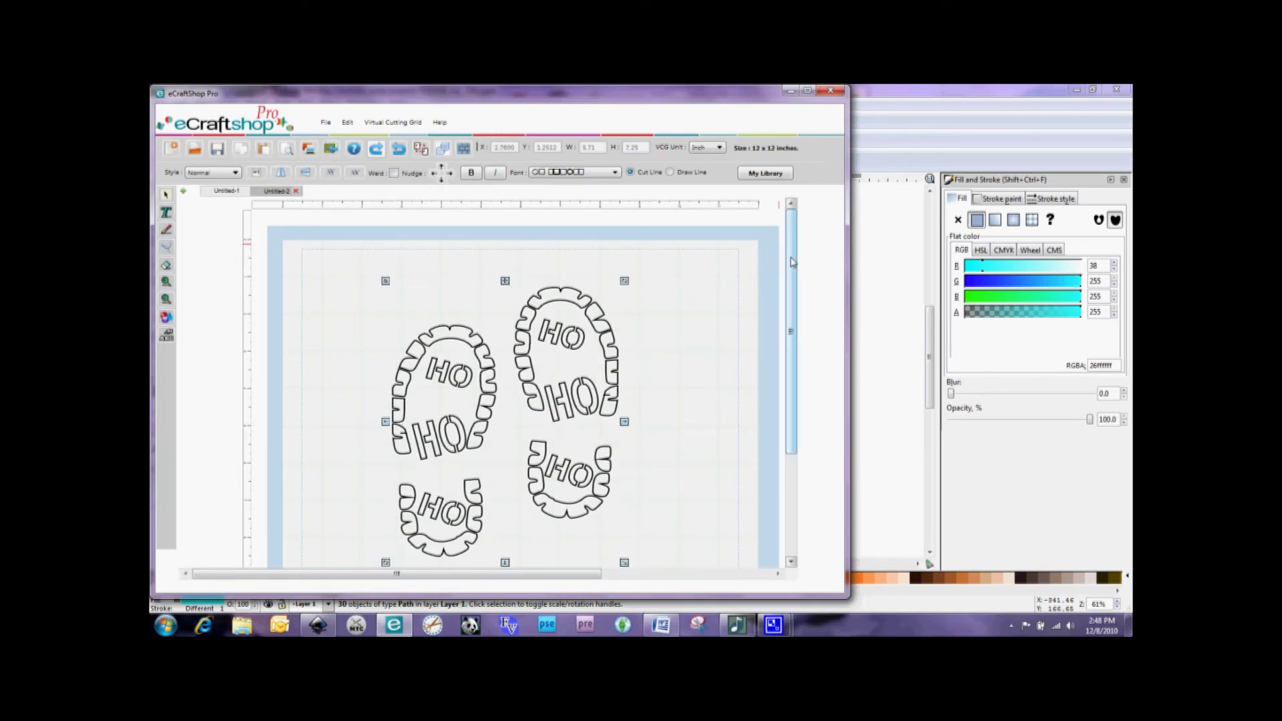
{"action": "mouse_move", "coordinate": [791, 262]}
{"action": "left_mouse_down"}
{"action": "mouse_move", "coordinate": [796, 386]}
{"action": "mouse_move", "coordinate": [785, 270]}
{"action": "left_mouse_up"}
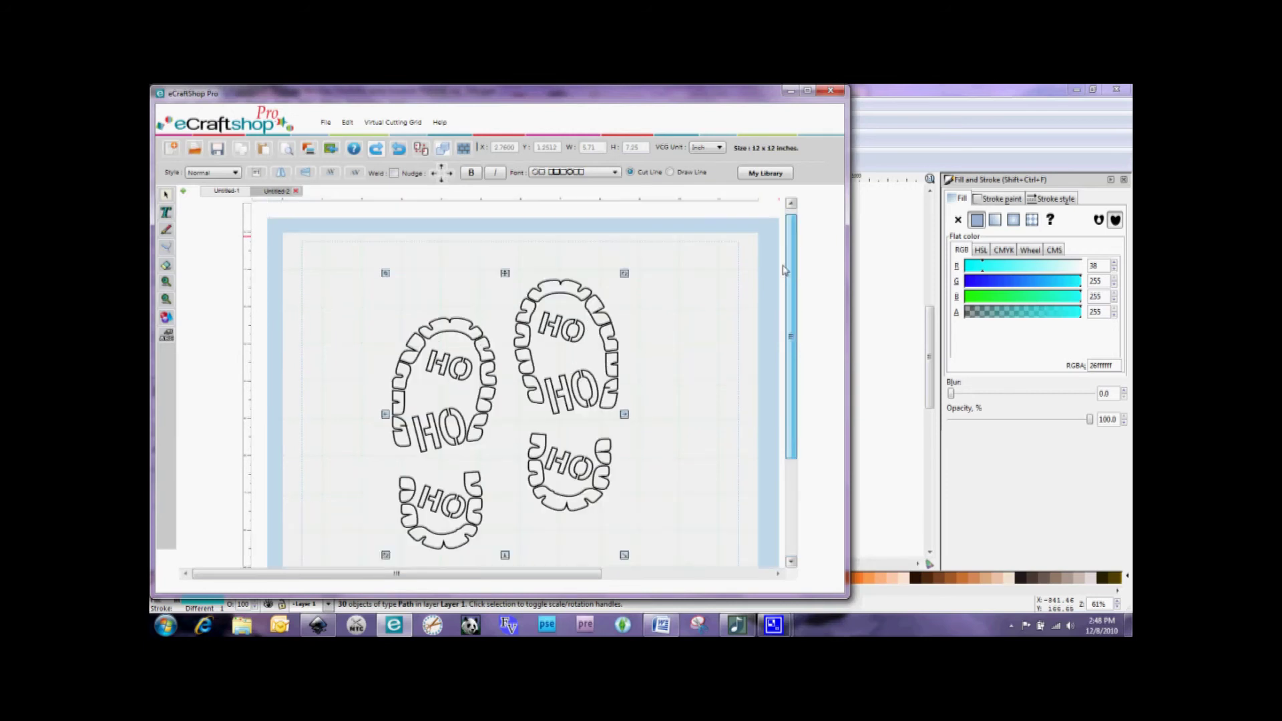
{"action": "mouse_move", "coordinate": [506, 278]}
{"action": "left_mouse_down"}
{"action": "mouse_move", "coordinate": [488, 278]}
{"action": "mouse_move", "coordinate": [516, 291]}
{"action": "mouse_move", "coordinate": [519, 271]}
{"action": "left_mouse_up"}
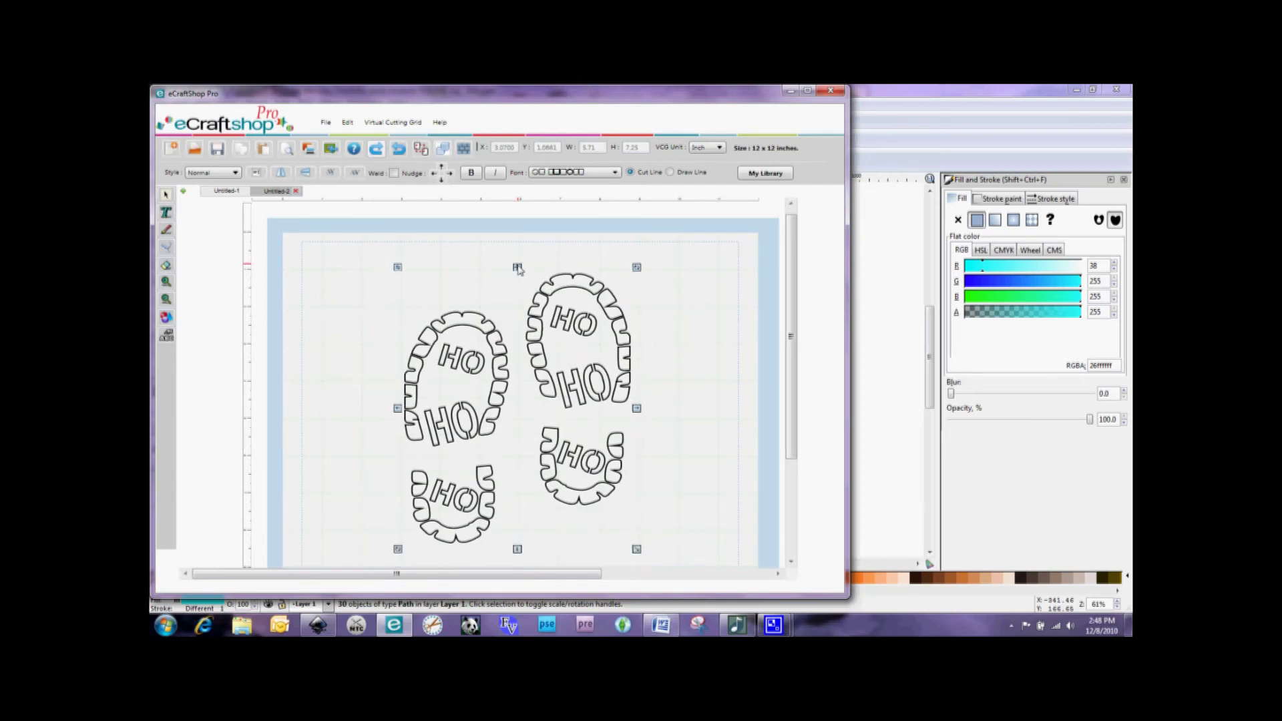
{"action": "left_click_drag", "start_coordinate": [789, 300], "coordinate": [793, 360]}
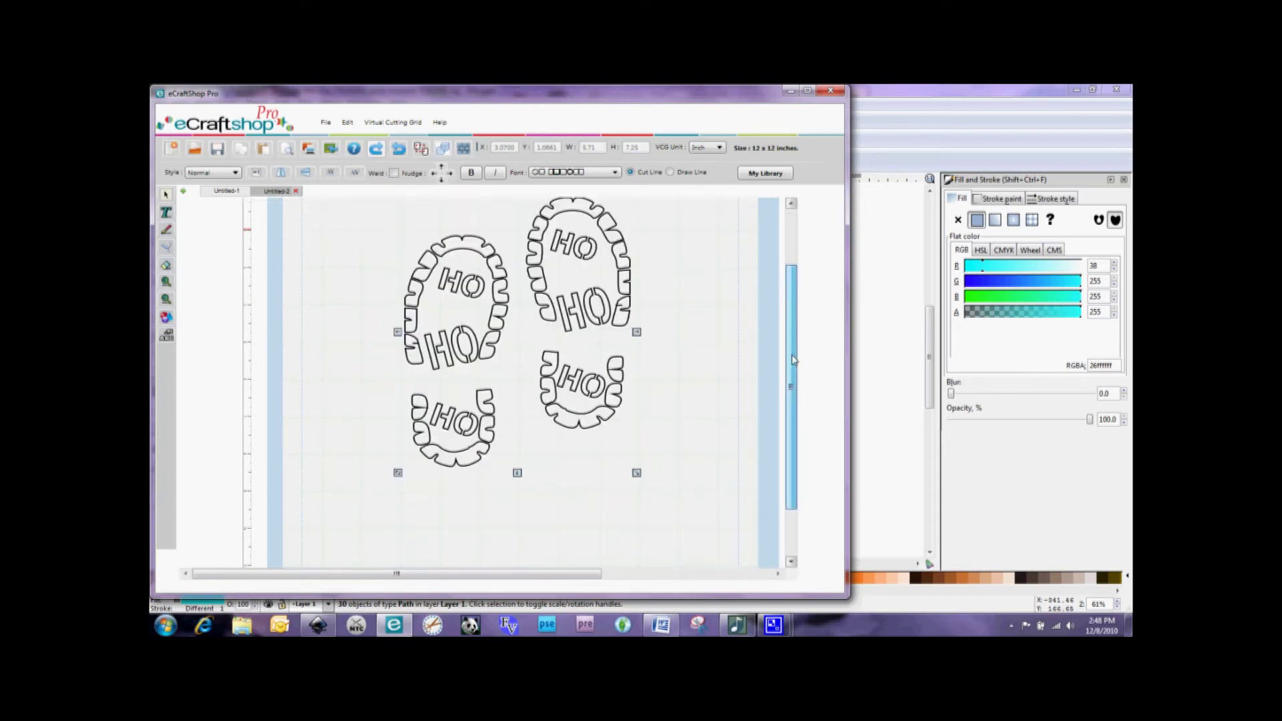
{"action": "scroll", "coordinate": [638, 430], "scroll_direction": "down", "scroll_amount": 1}
- Enlarge the footprints to about 7 by 8.7 inches and shift them left on the mat
{"action": "left_click_drag", "start_coordinate": [638, 429], "coordinate": [706, 508]}
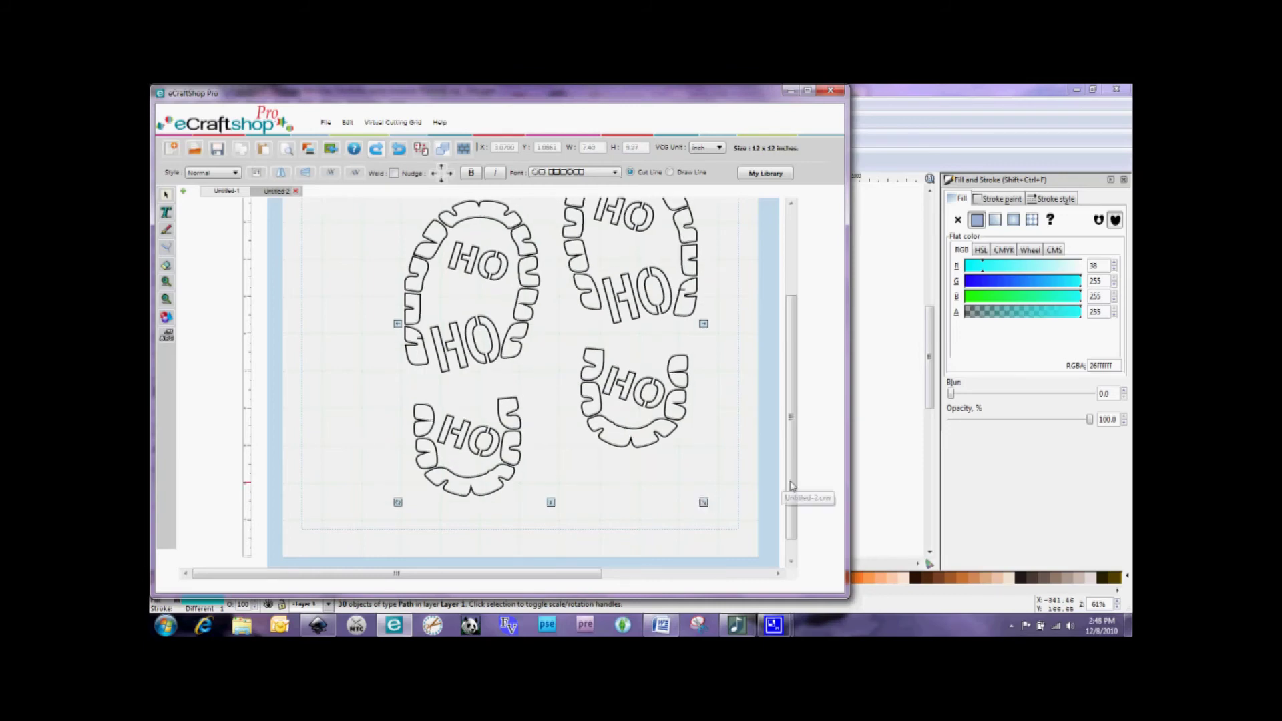
{"action": "left_click_drag", "start_coordinate": [791, 486], "coordinate": [801, 430]}
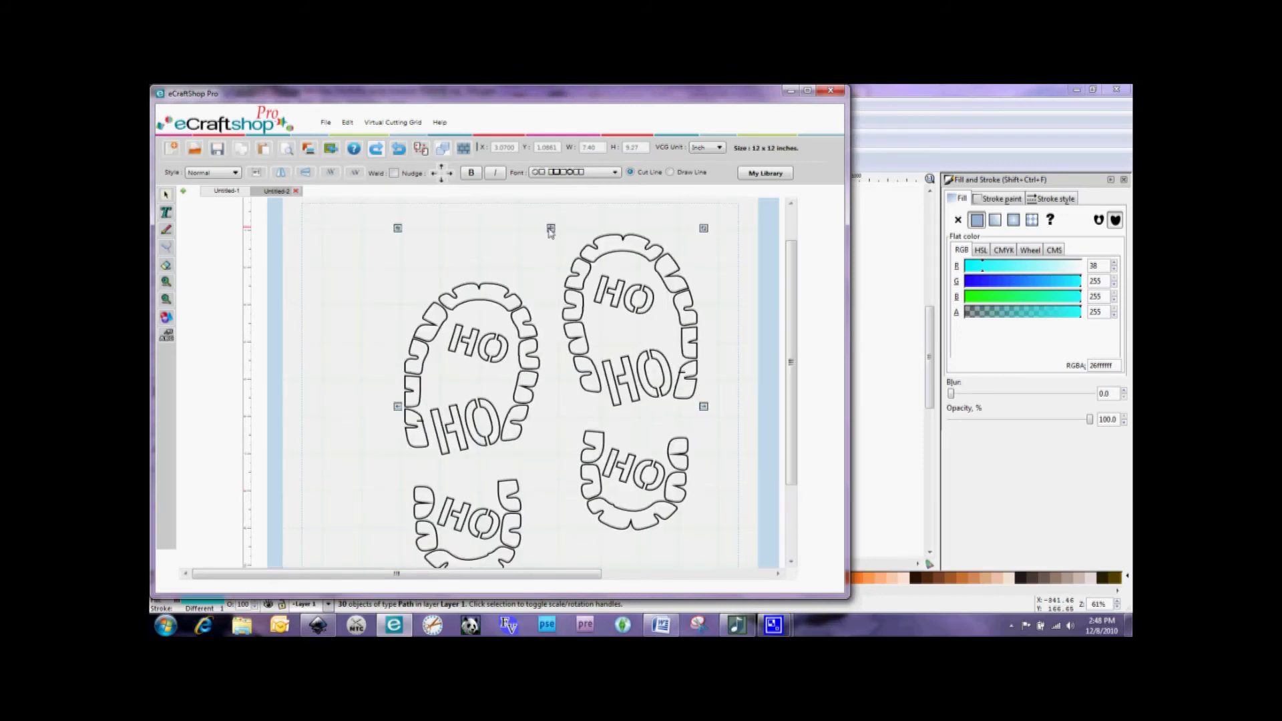
{"action": "left_click_drag", "start_coordinate": [550, 231], "coordinate": [513, 229]}
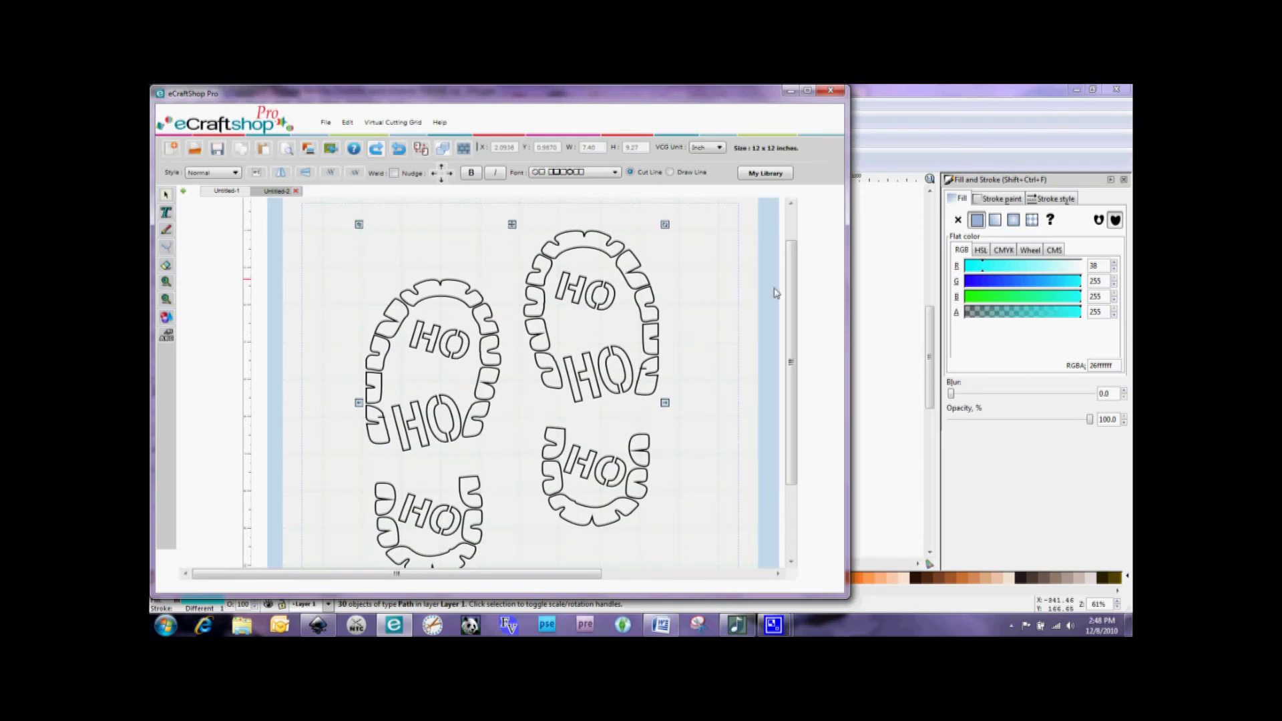
{"action": "left_click_drag", "start_coordinate": [793, 329], "coordinate": [790, 382]}
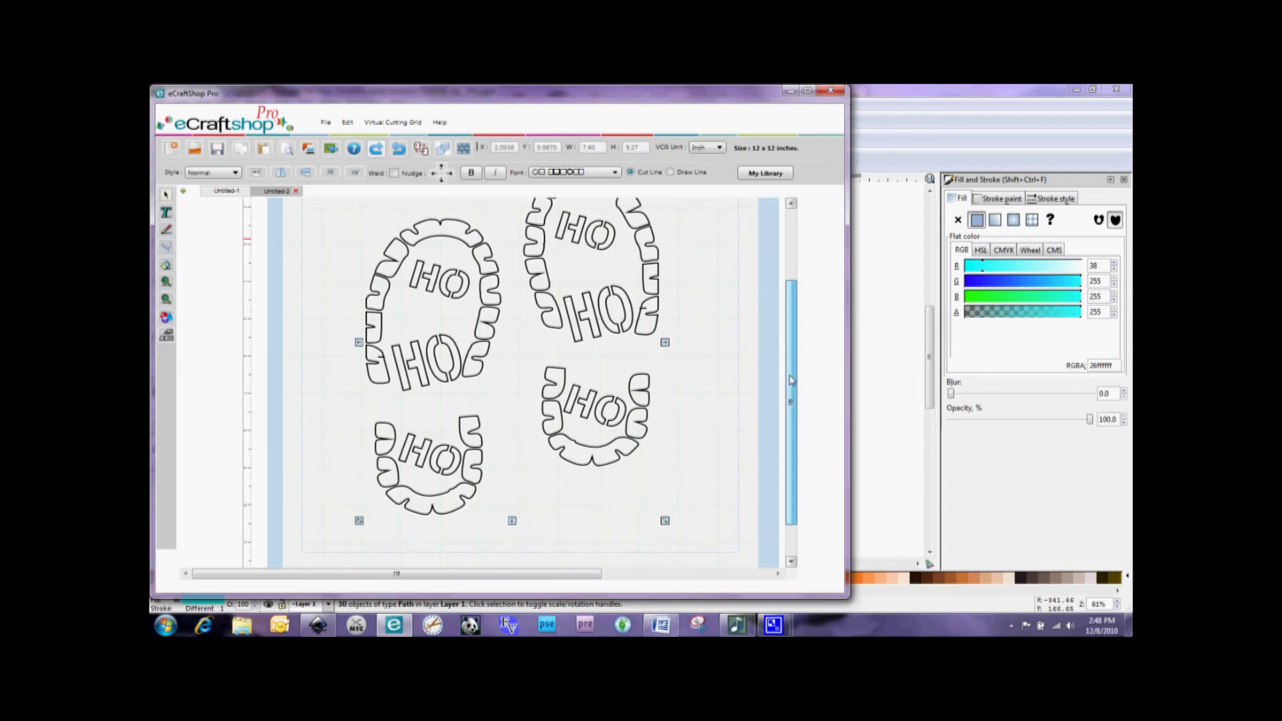
{"action": "left_click_drag", "start_coordinate": [790, 381], "coordinate": [793, 348]}
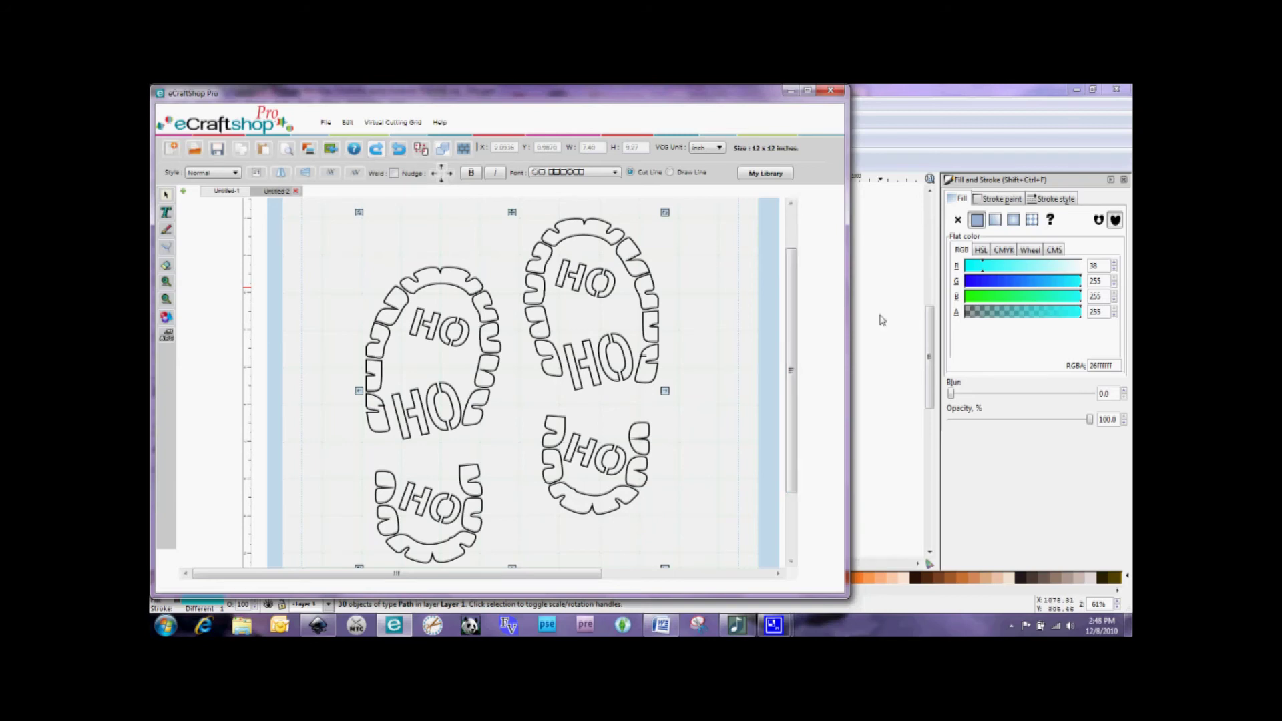
{"action": "left_click", "coordinate": [881, 320]}
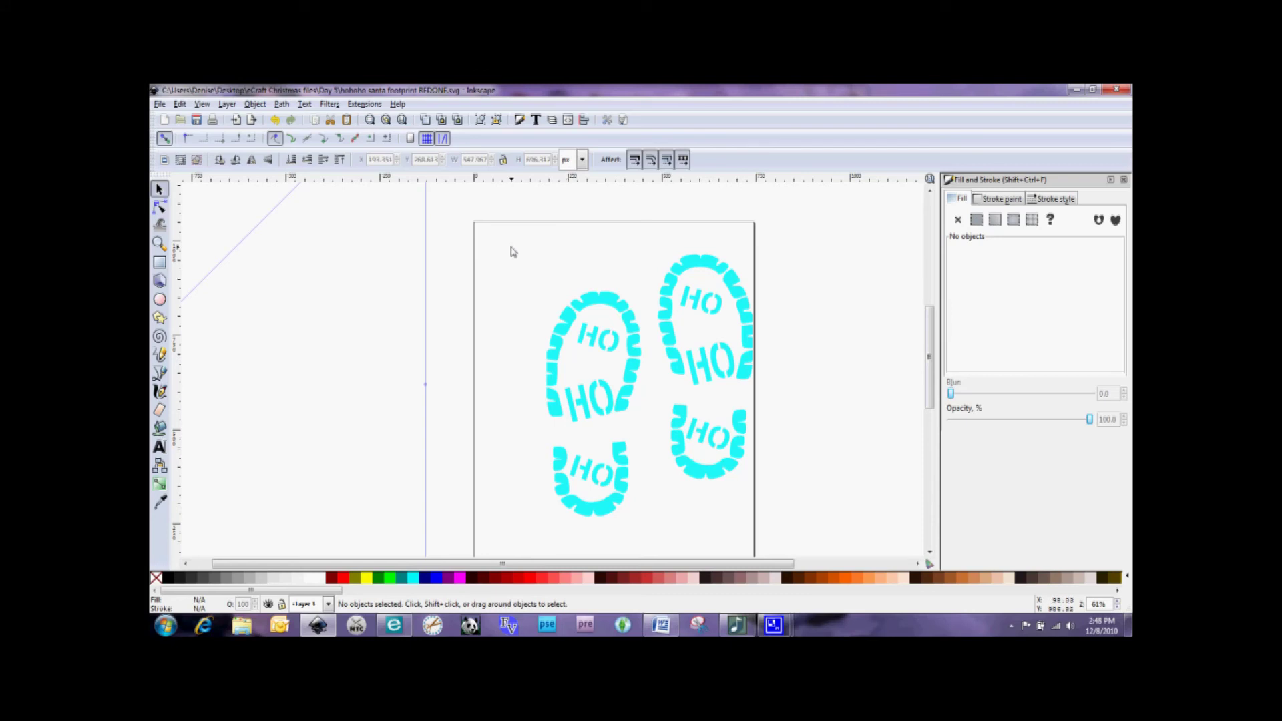
{"action": "left_click_drag", "start_coordinate": [499, 239], "coordinate": [831, 523]}
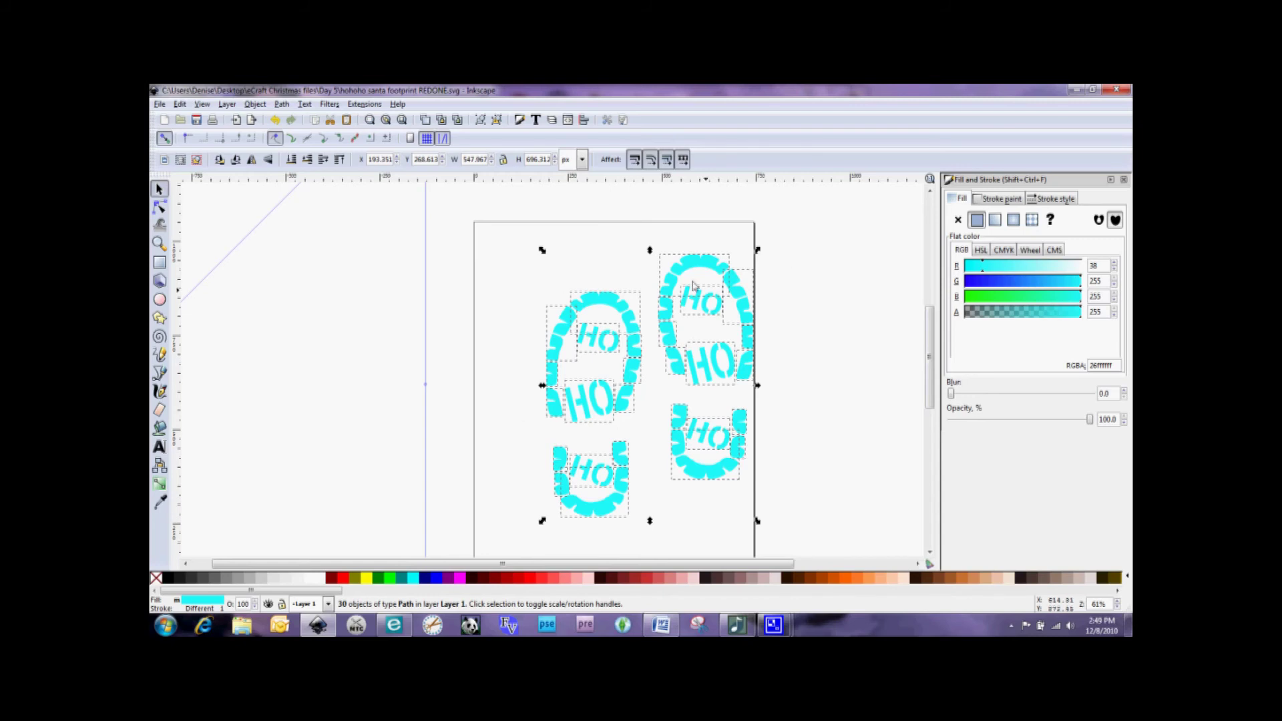
{"action": "left_click", "coordinate": [813, 335]}
{"action": "left_click", "coordinate": [410, 630]}
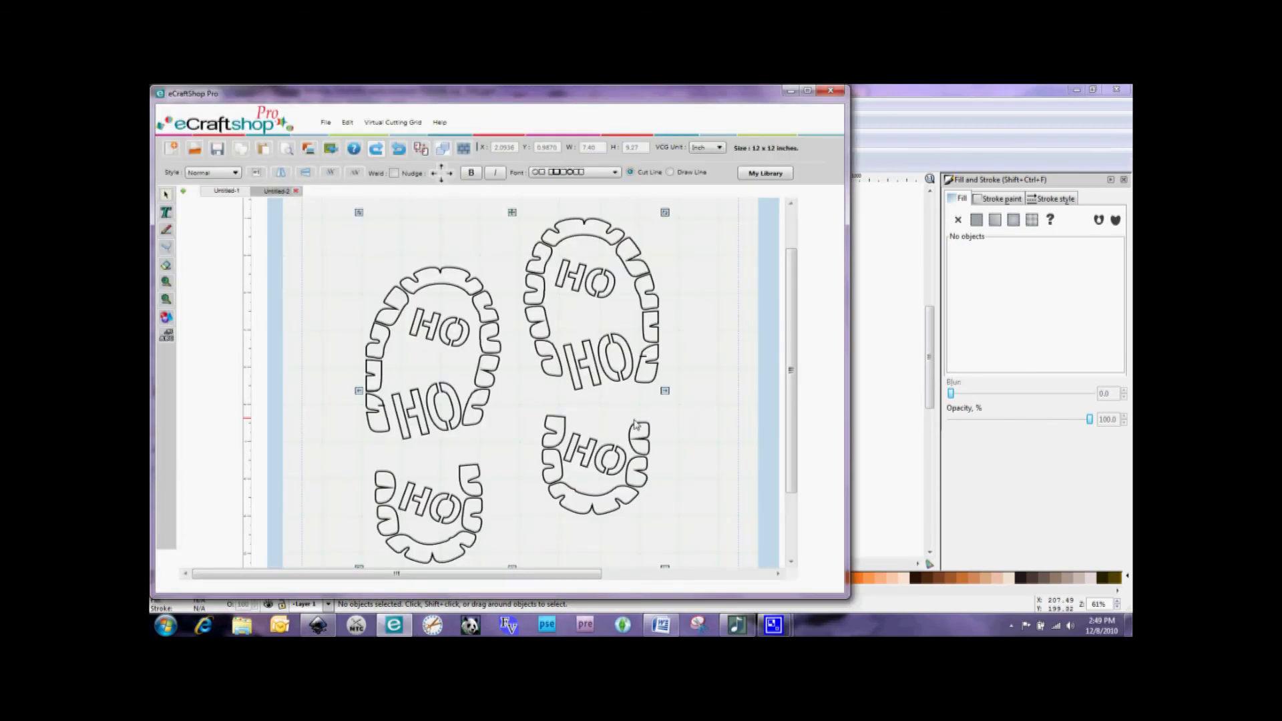